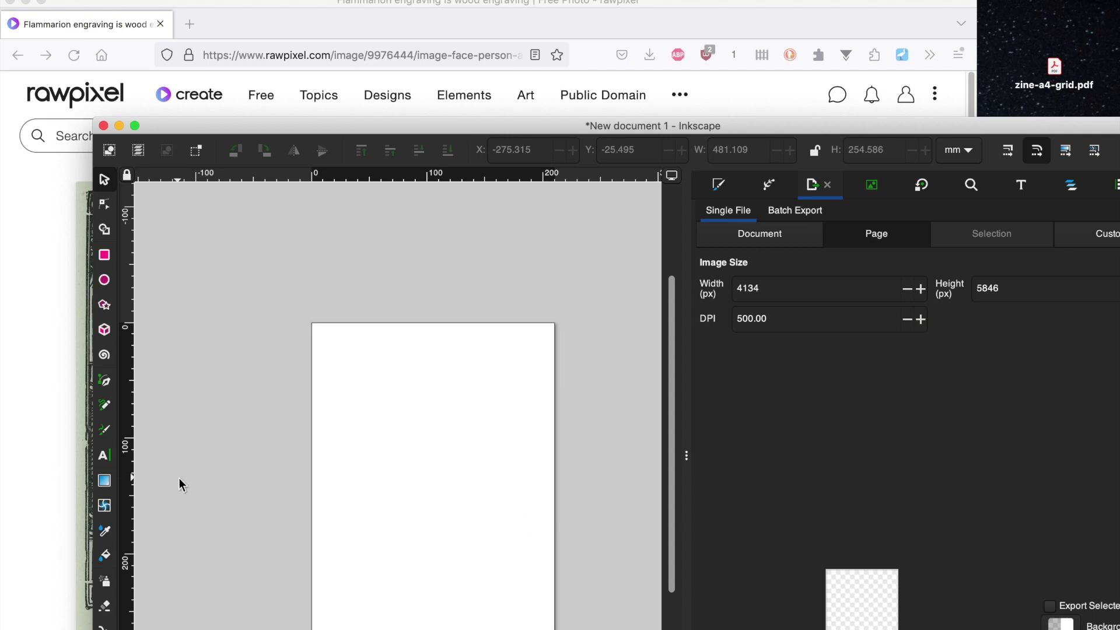
Download the 9.0 MB large JPEG of the Flammarion engraving from rawpixel.
left_click(38, 450)
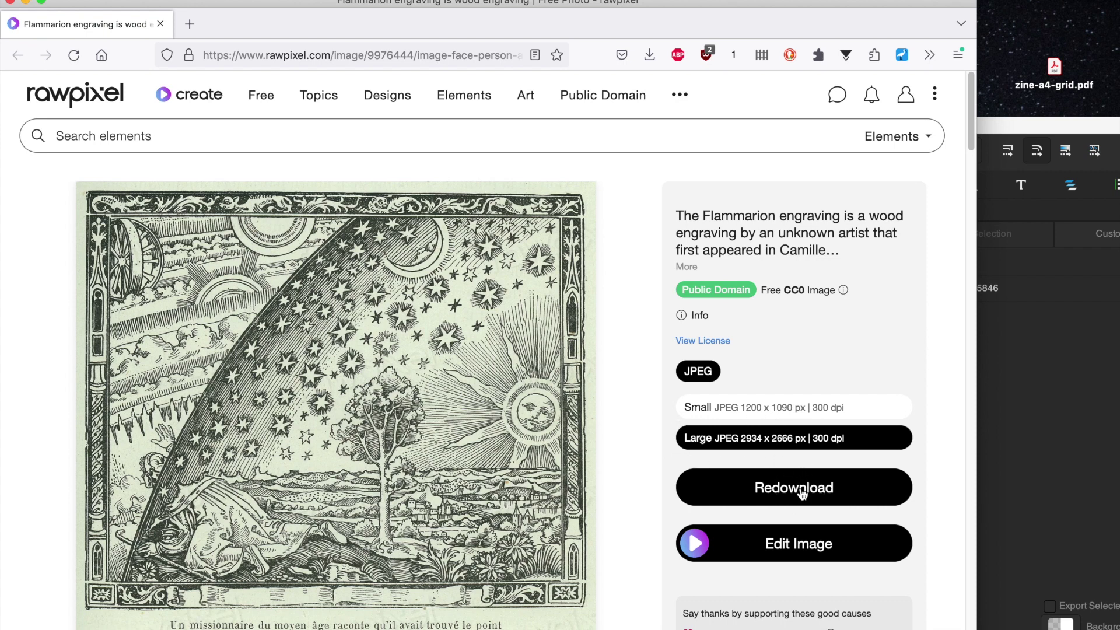
left_click(802, 494)
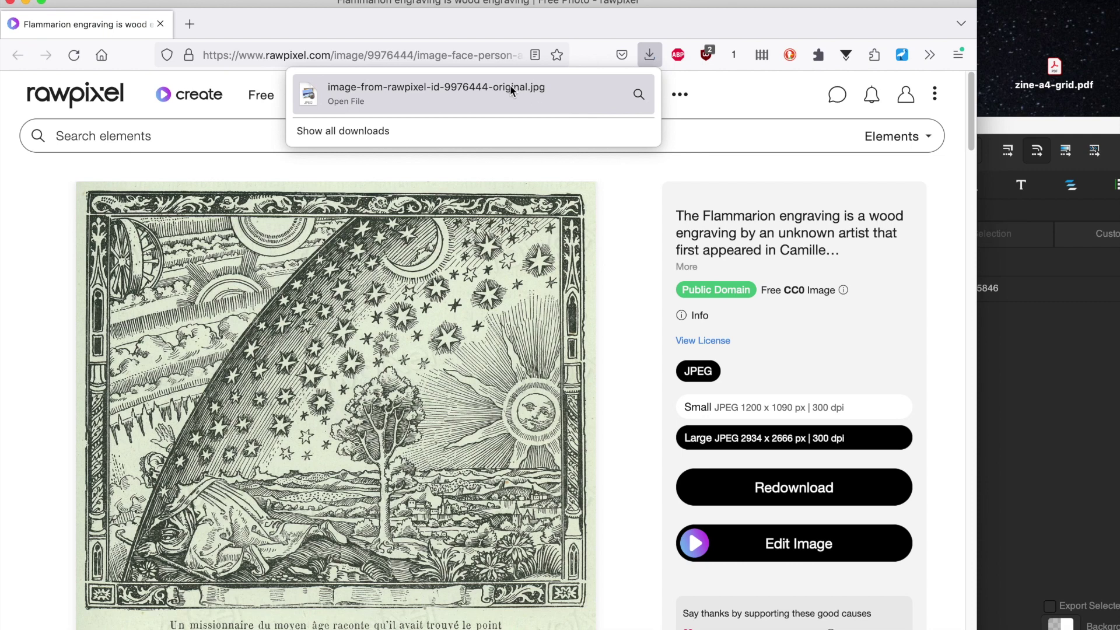
Import the downloaded Flammarion engraving JPEG into a new Inkscape document.
left_click_drag(511, 89, 1027, 399)
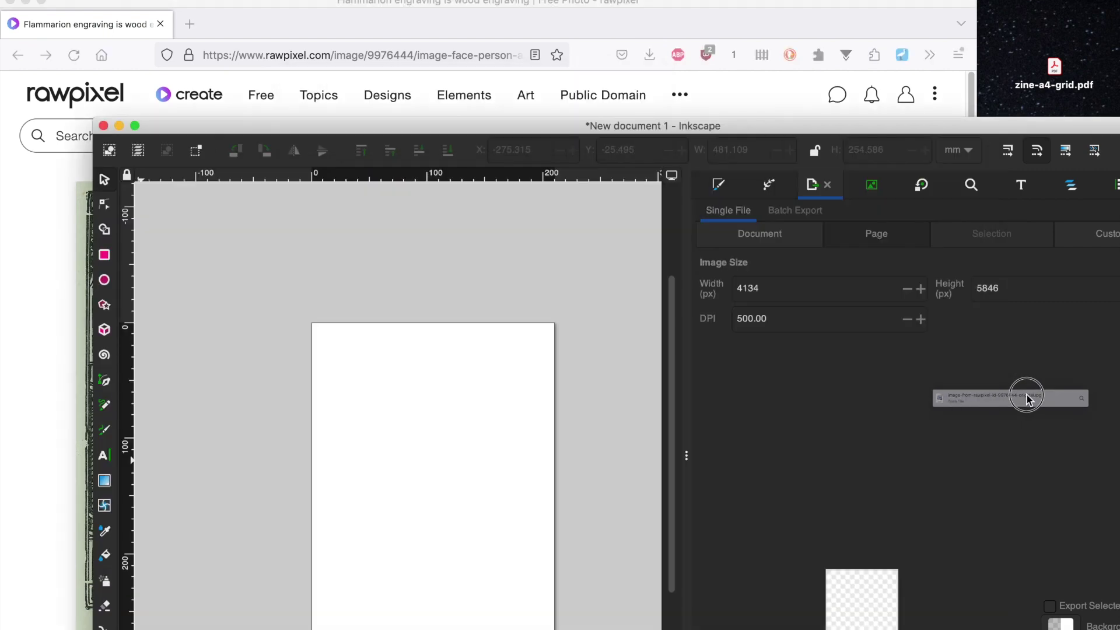
left_click_drag(1026, 399, 484, 428)
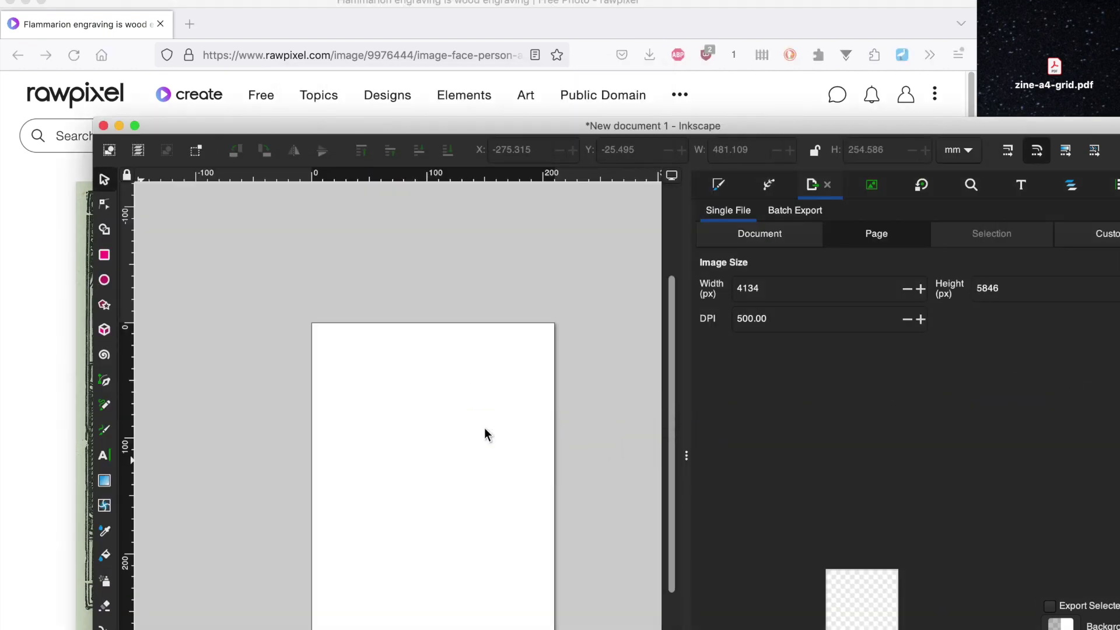
left_click(220, 175)
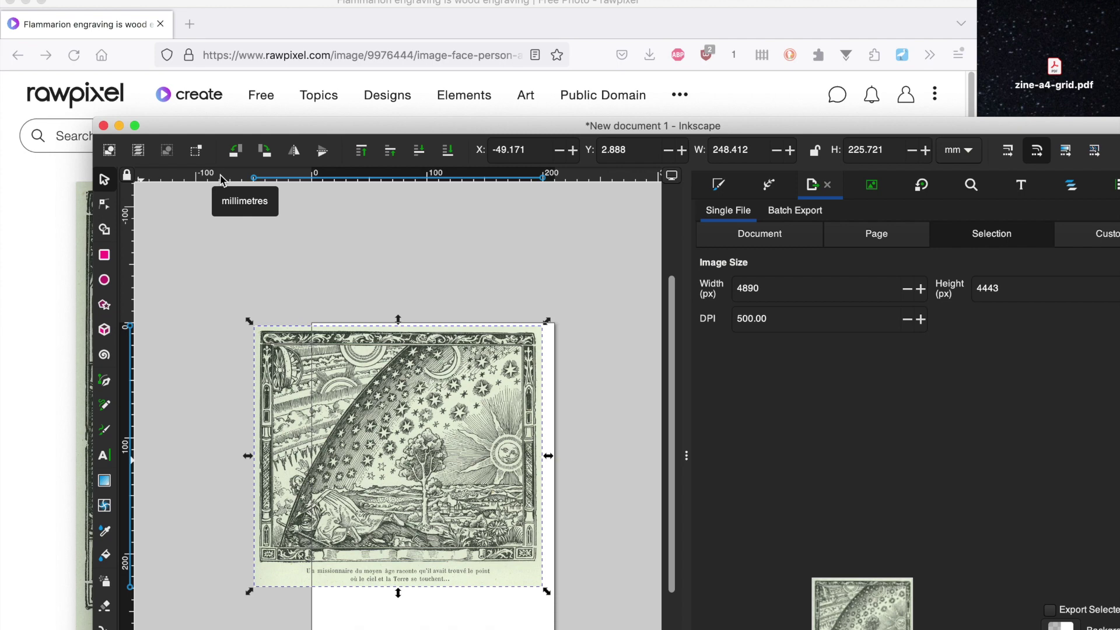
Scale the engraving to roughly 199 × 181 mm and centre it on the page.
left_click_drag(547, 323, 509, 357)
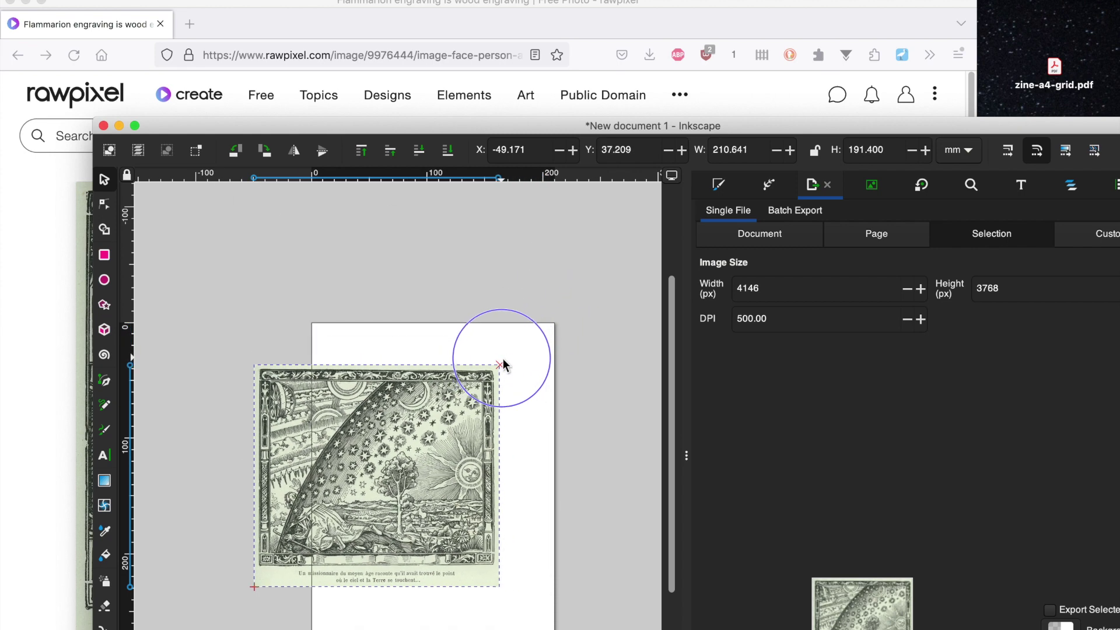
left_click_drag(509, 357, 493, 371)
left_click_drag(466, 415, 492, 407)
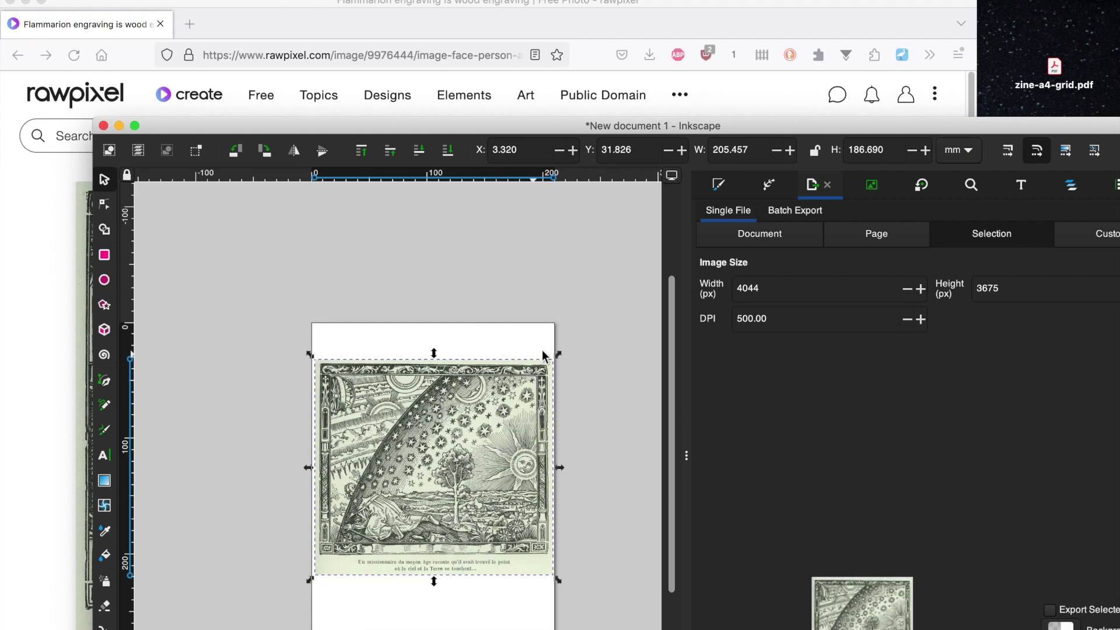
left_click_drag(558, 354, 550, 364)
left_click_drag(508, 402, 509, 403)
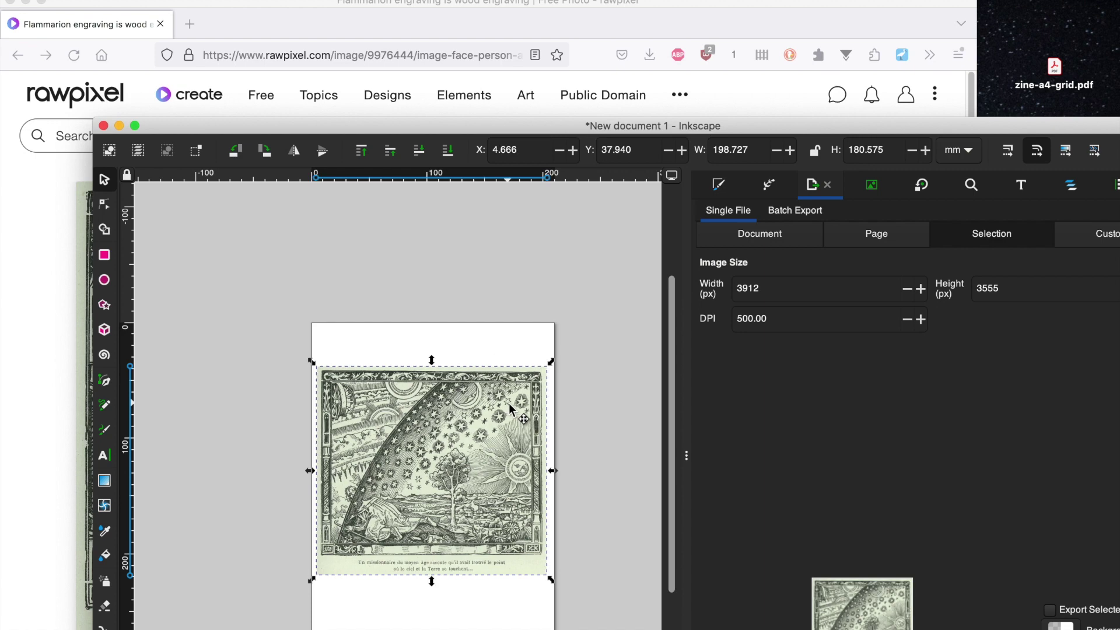
key("plus")
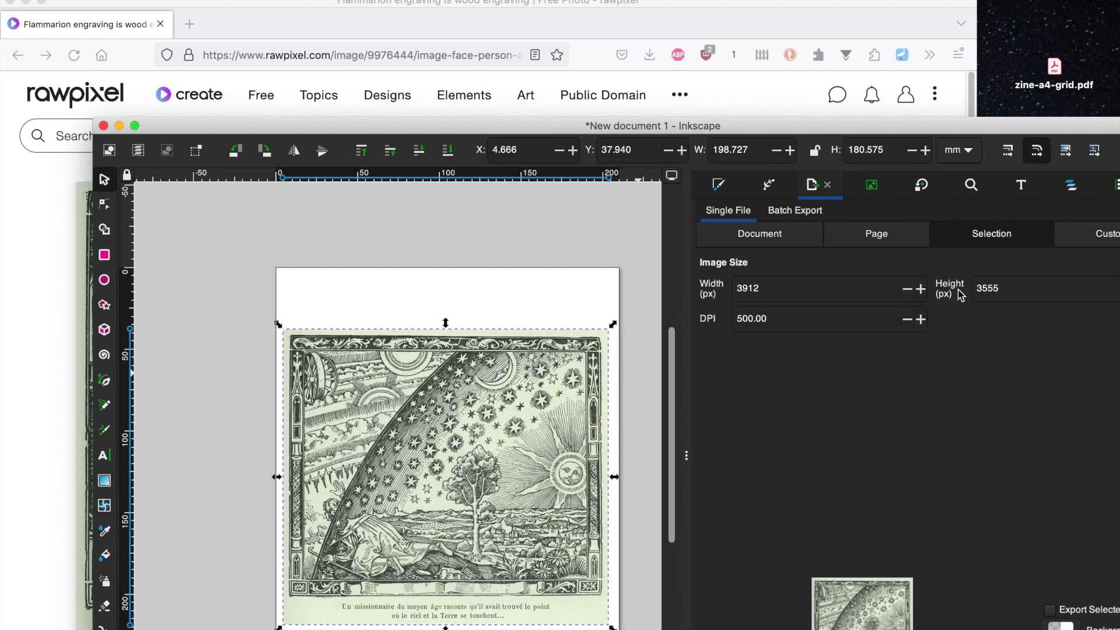
left_click(873, 185)
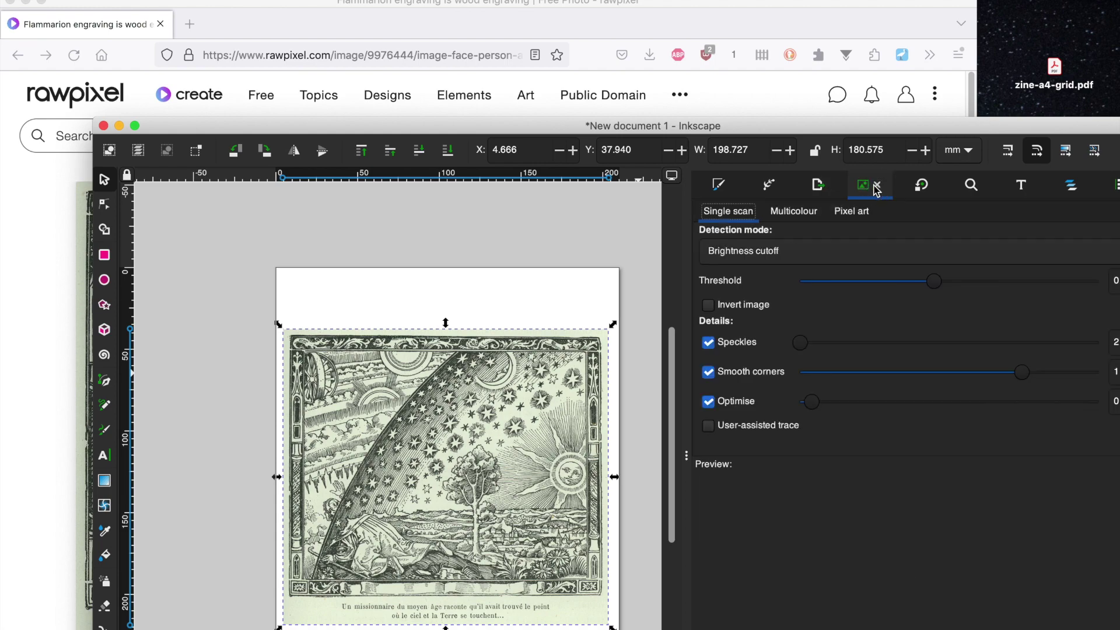
Trace the engraving with single-scan brightness cutoff at threshold 0.451.
left_click_drag(856, 128, 792, 3)
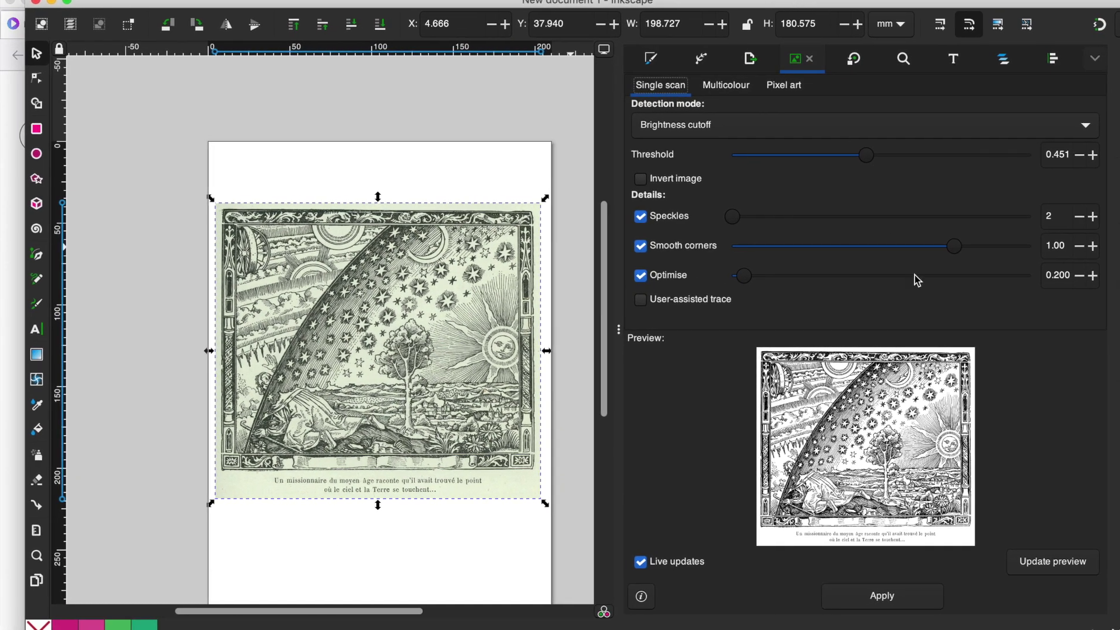
mouse_move(867, 155)
left_mouse_down()
mouse_move(750, 155)
mouse_move(963, 173)
mouse_move(992, 153)
mouse_move(1008, 164)
mouse_move(873, 170)
left_mouse_up()
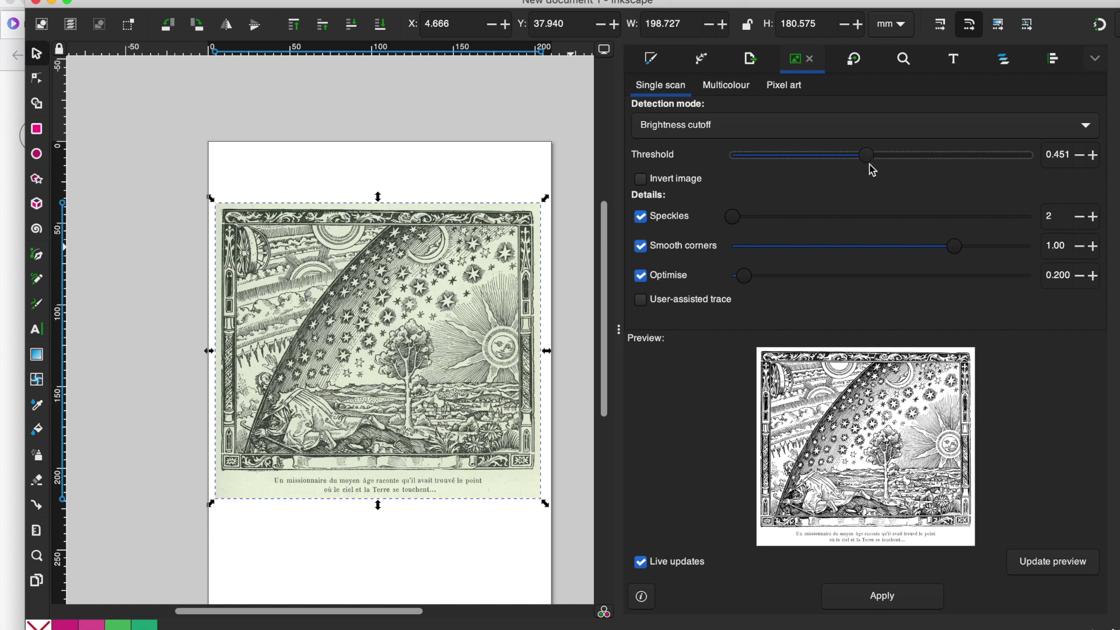
left_click(882, 597)
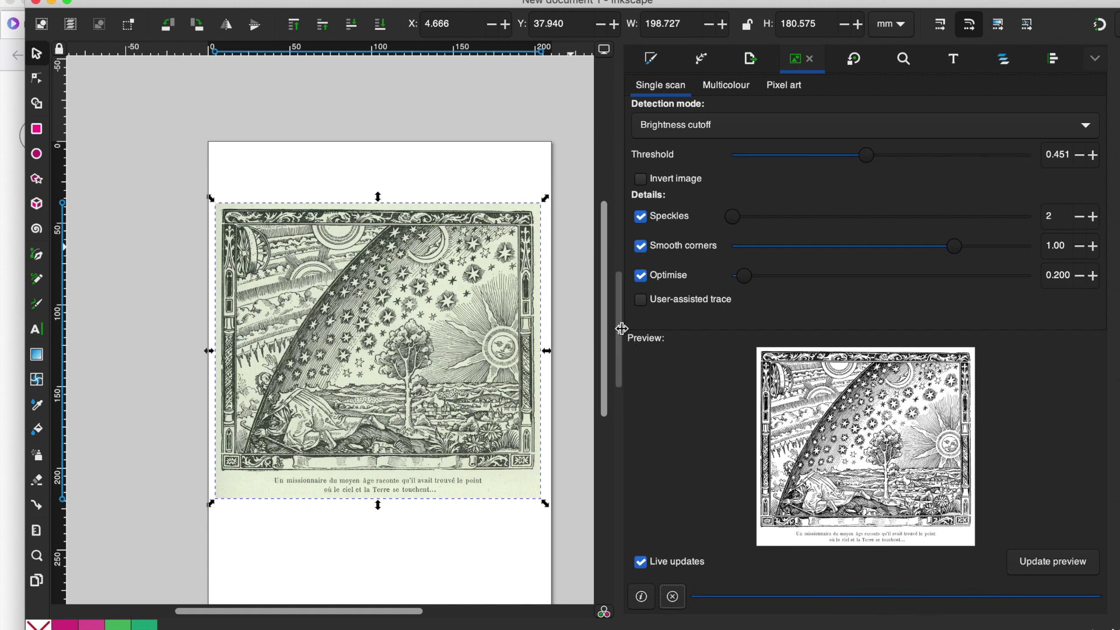
Place the vector trace just right of the original engraving, off the page.
left_click_drag(619, 327, 808, 384)
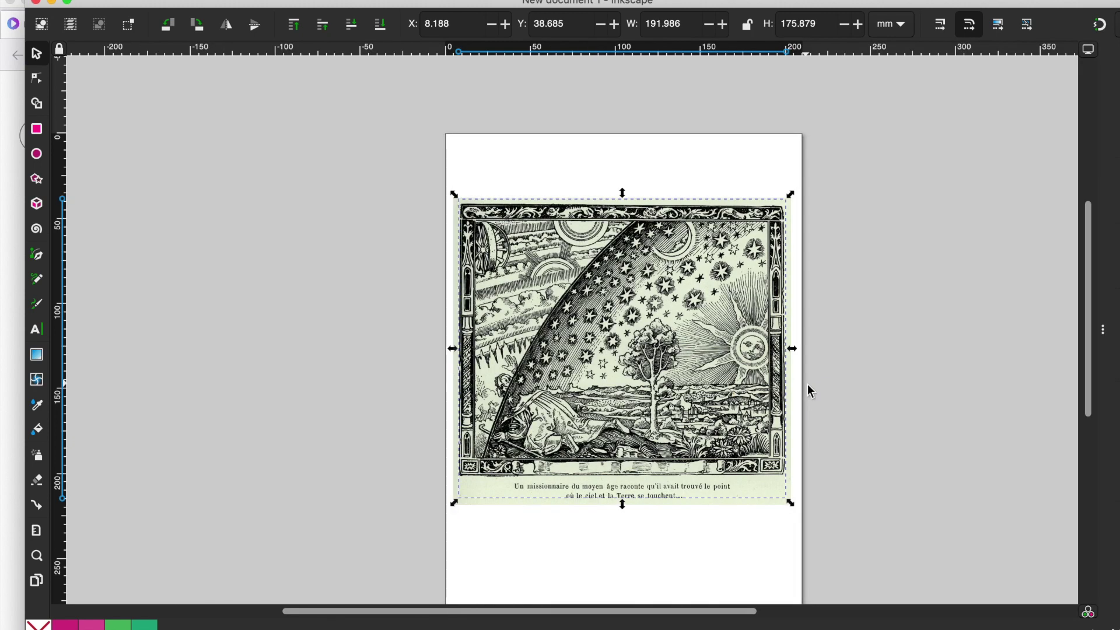
scroll(808, 384, "right", 2)
scroll(808, 384, "right", 3)
scroll(808, 384, "right", 2)
left_click(637, 329)
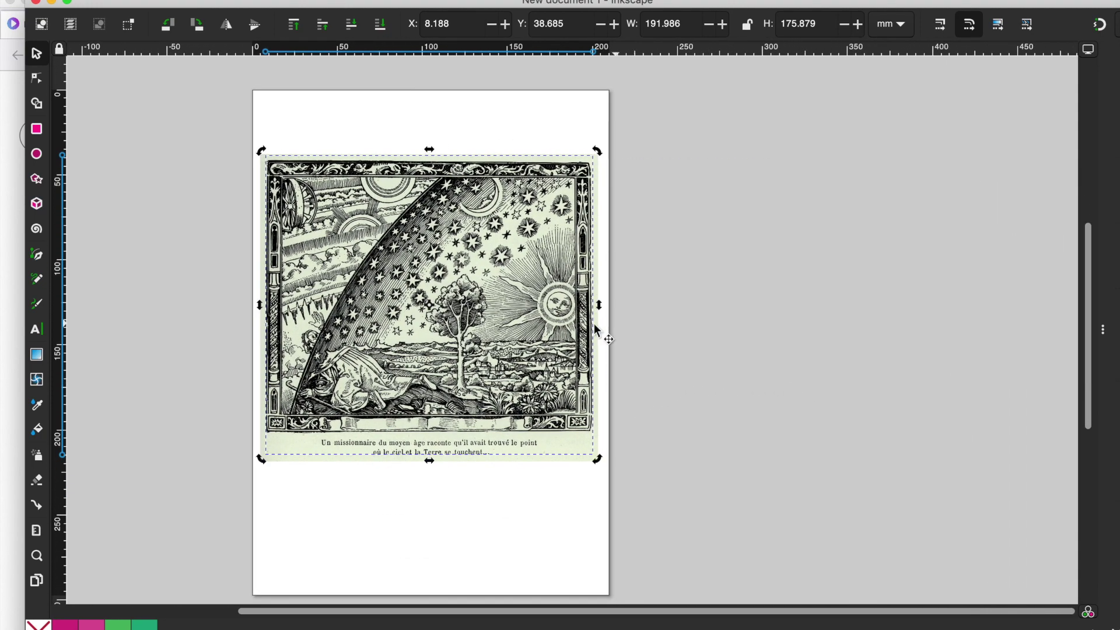
left_click_drag(317, 309, 581, 323)
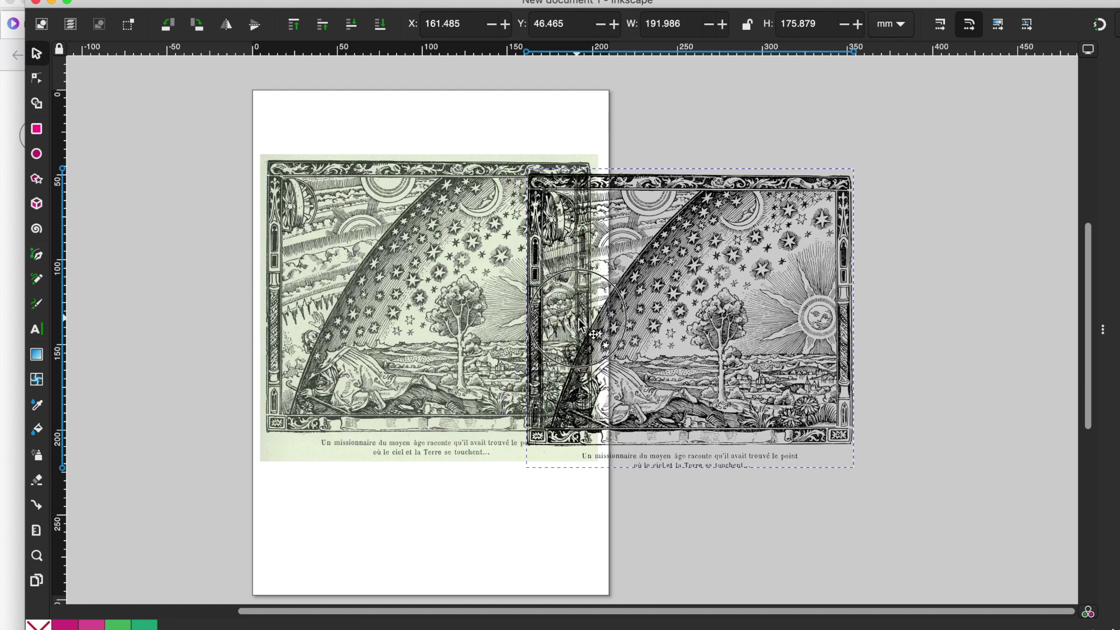
left_click_drag(580, 322, 658, 315)
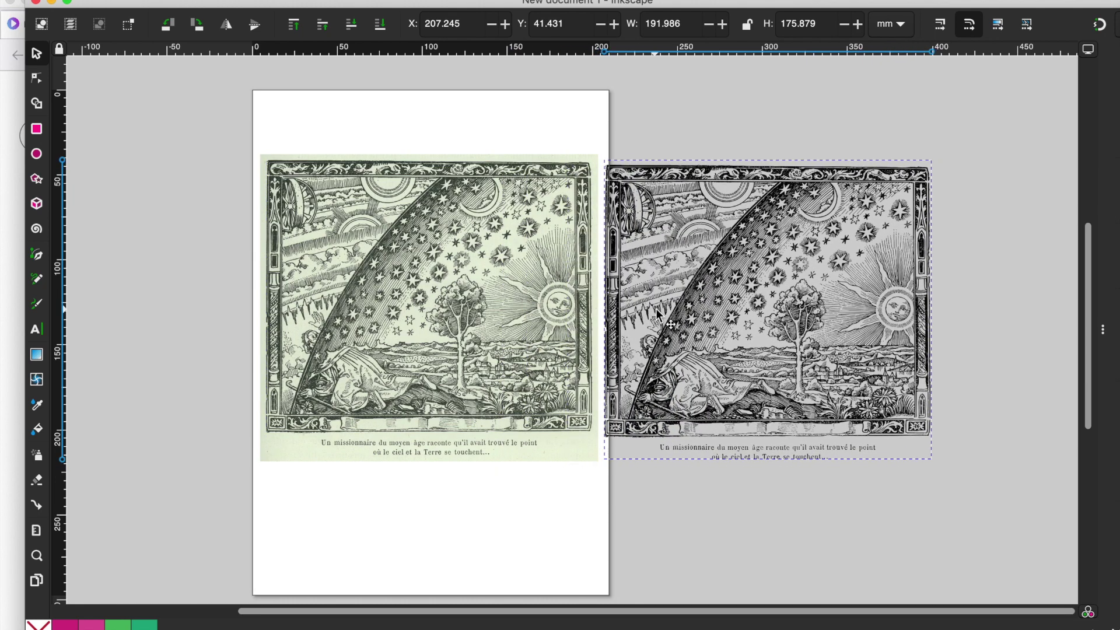
Zoom in to compare the trace's detail against the original bitmap.
key("plus")
key("plus")
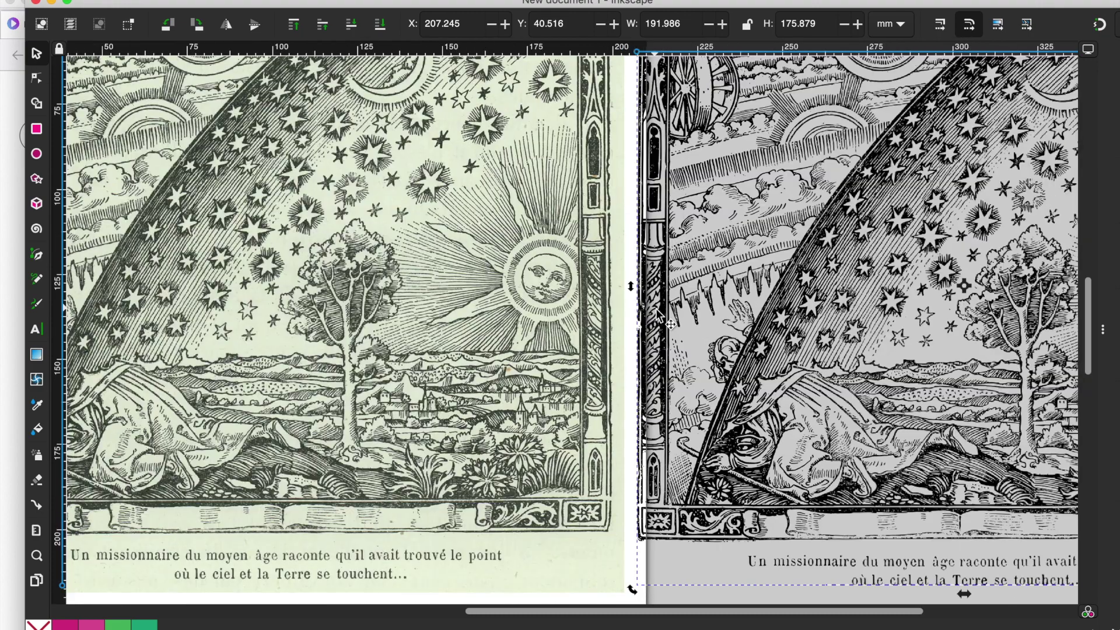
key("plus")
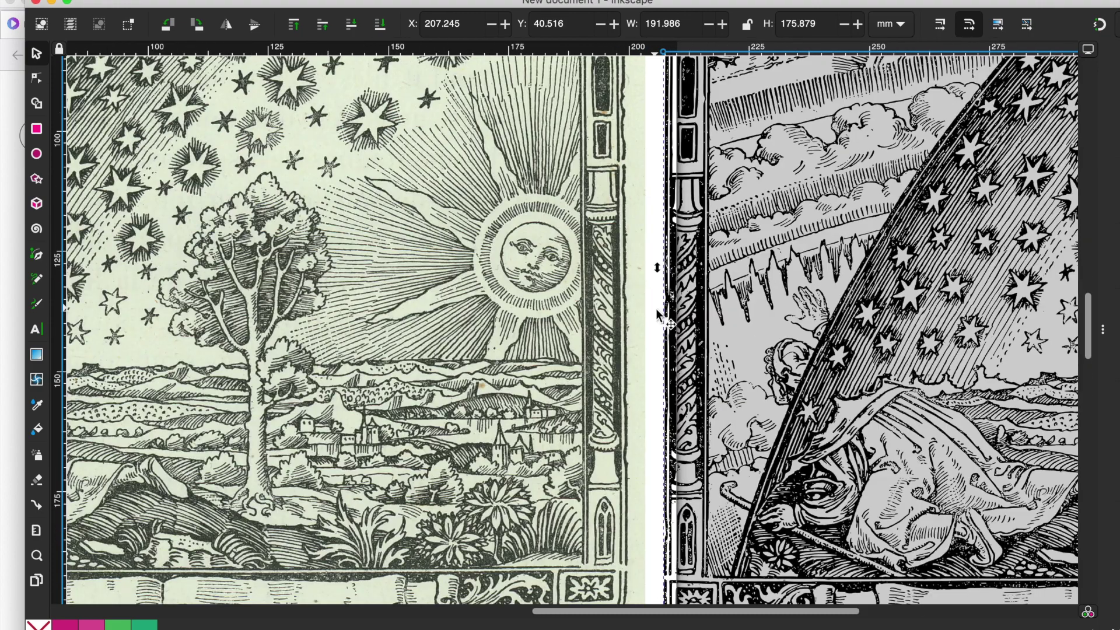
key("plus")
key("plus")
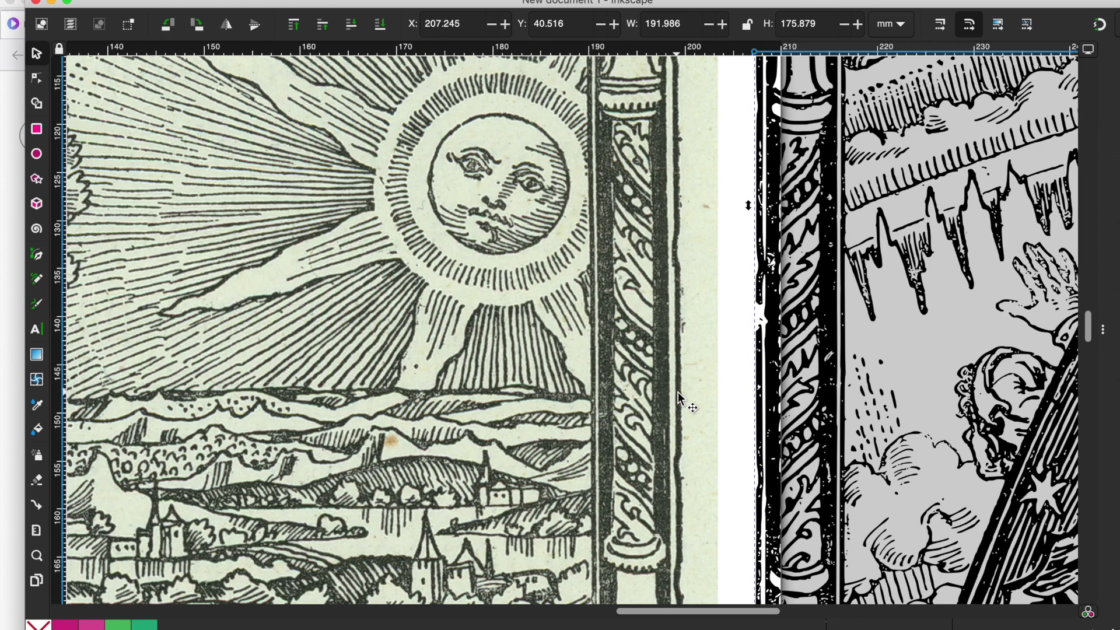
key("minus")
key("minus")
key("minus")
key("minus")
key("minus")
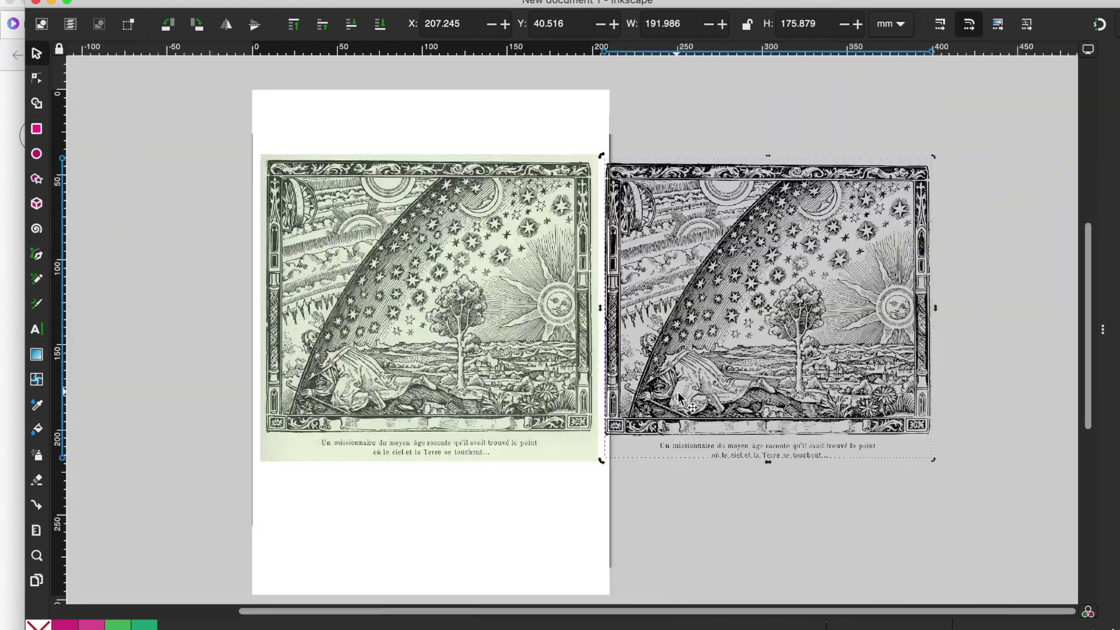
scroll(1002, 407, "right", 3)
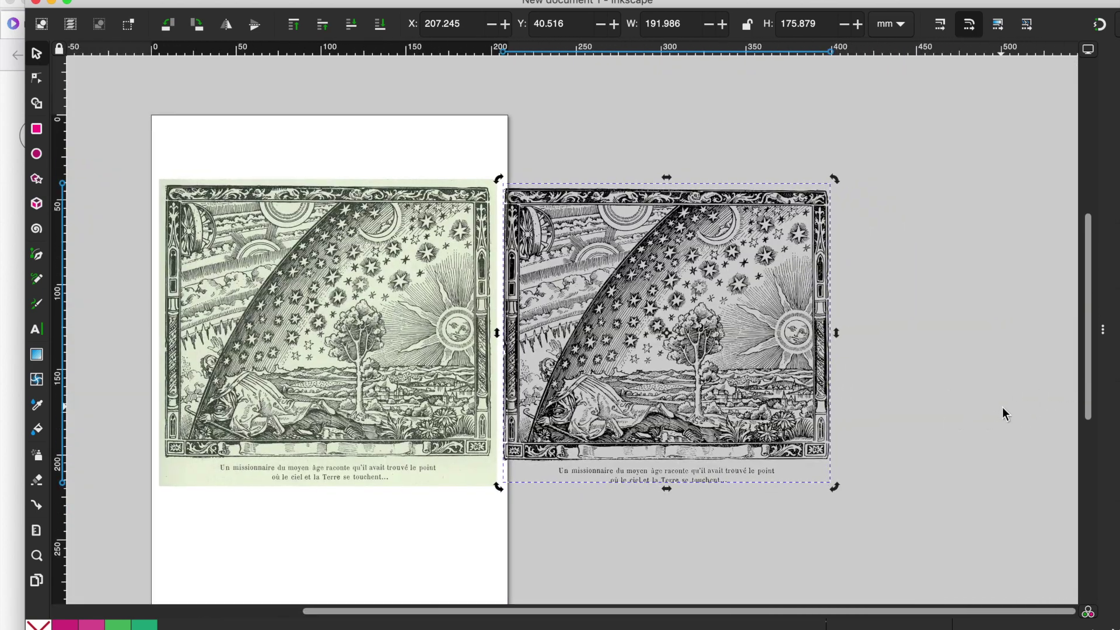
left_click(1106, 334)
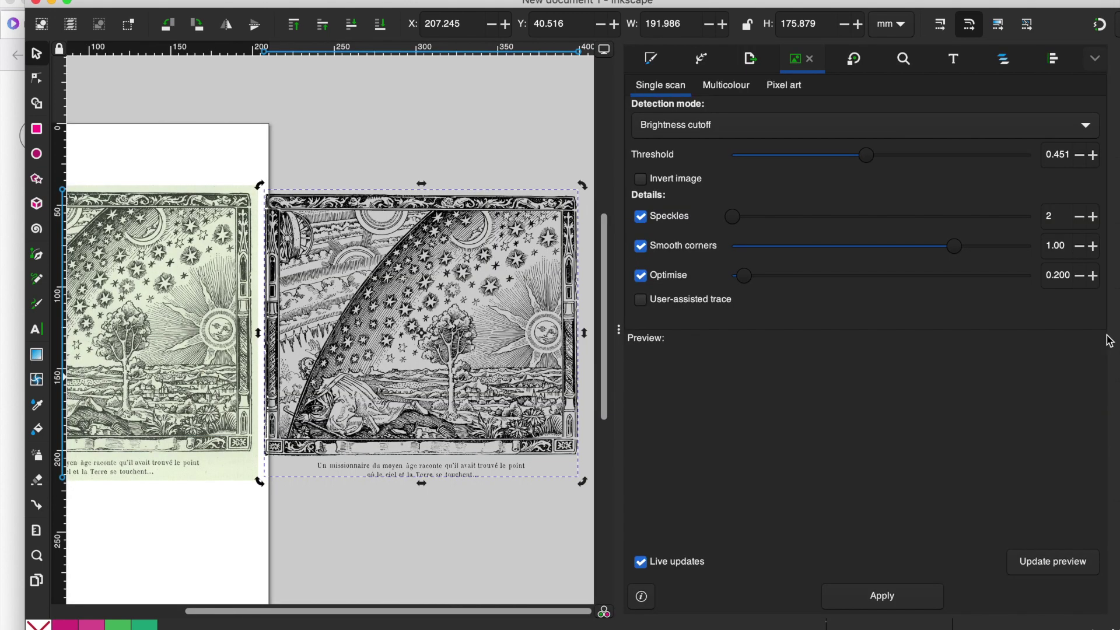
Fill the traced copy with dark grey-green 50574e sampled from the original's ink.
left_click(649, 61)
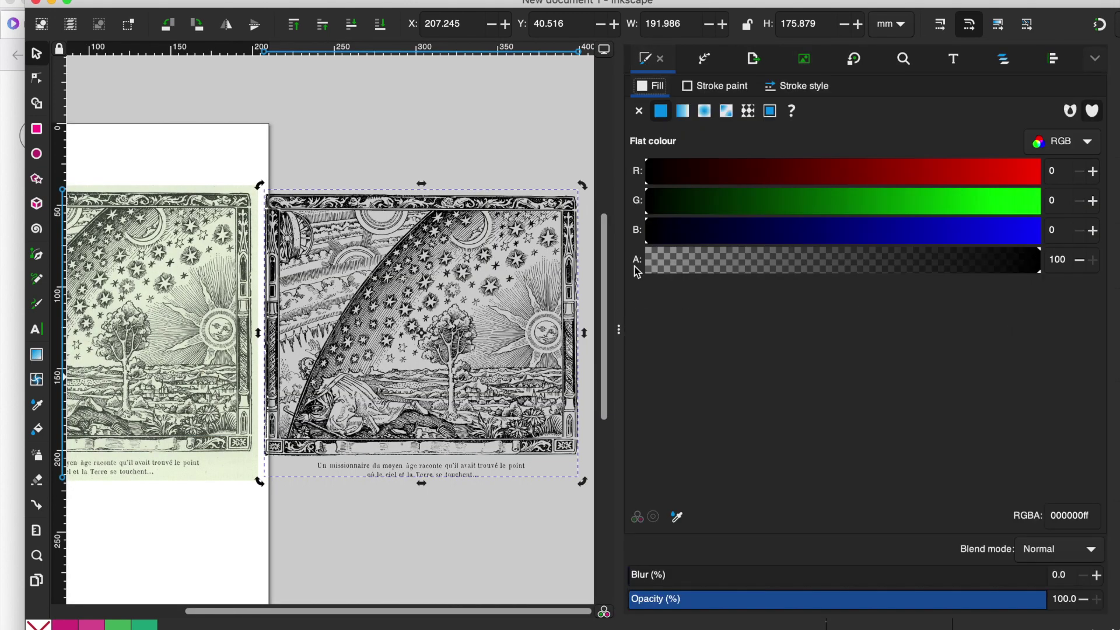
left_click(678, 517)
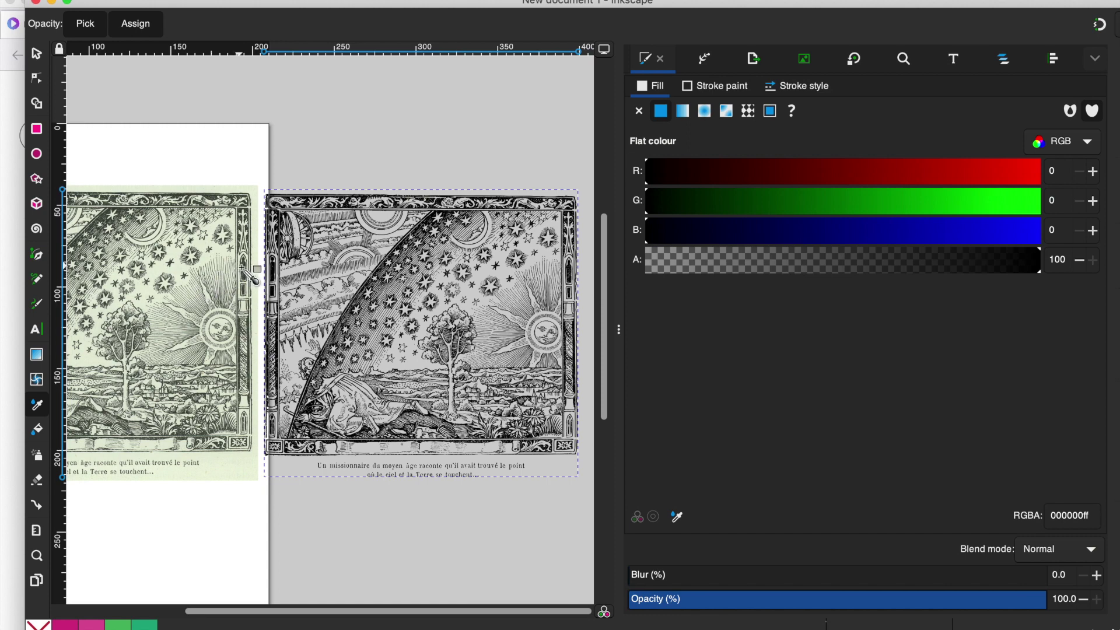
left_click(244, 272)
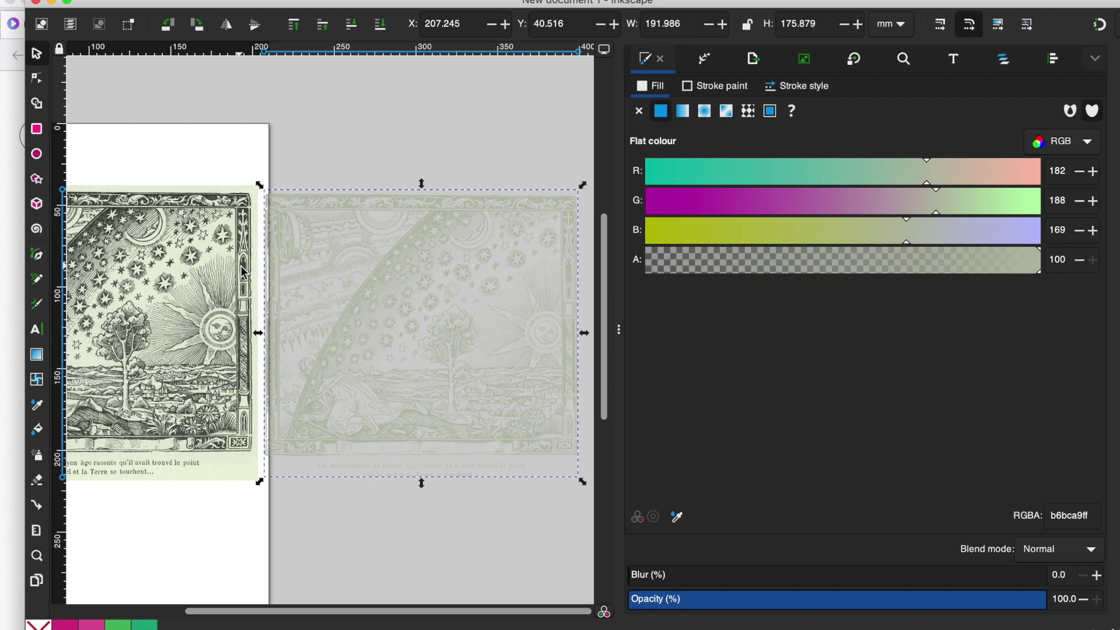
left_click(679, 519)
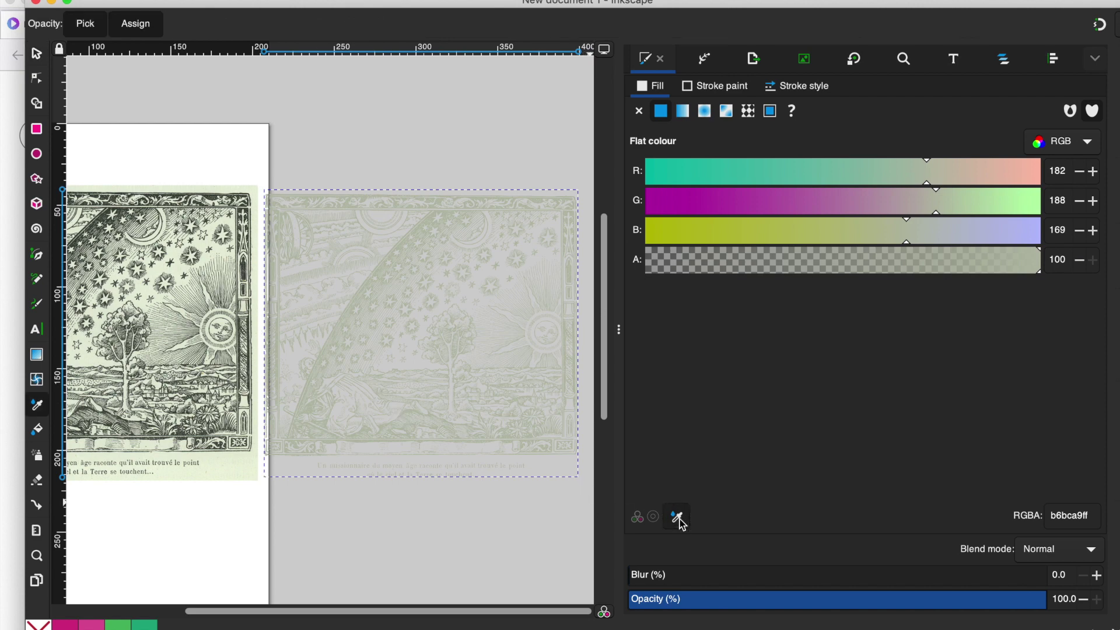
left_click(241, 343)
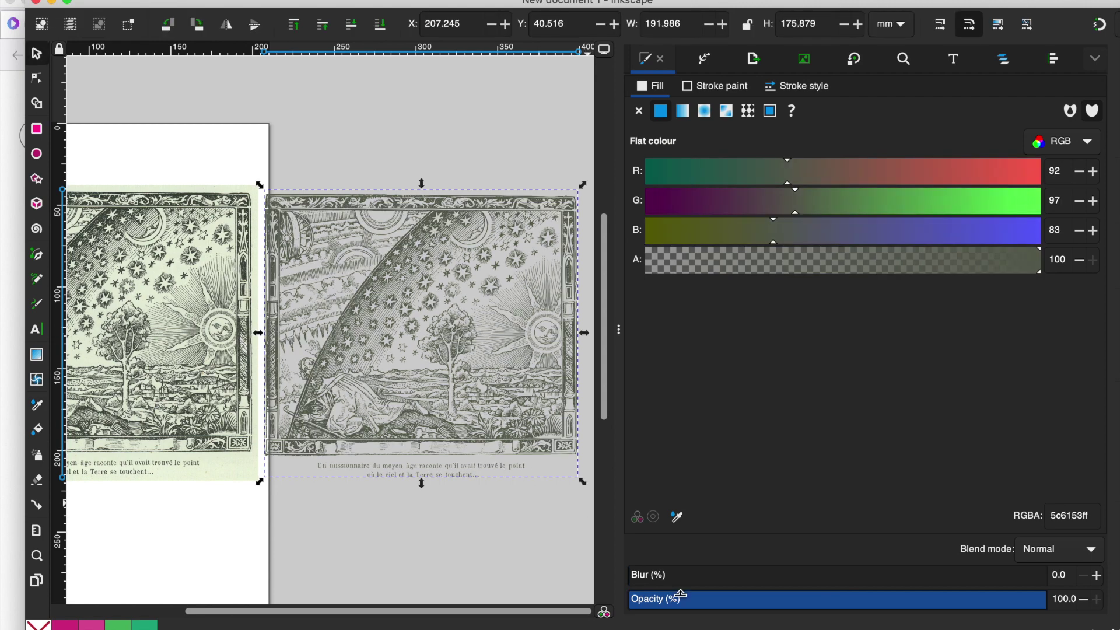
left_click(678, 517)
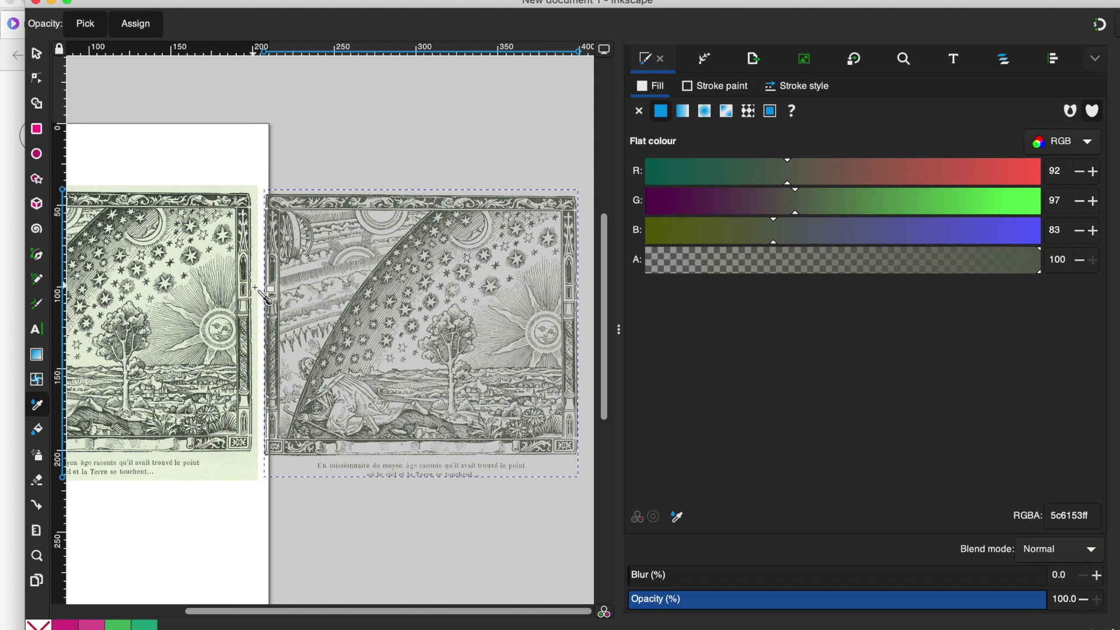
left_click(247, 271)
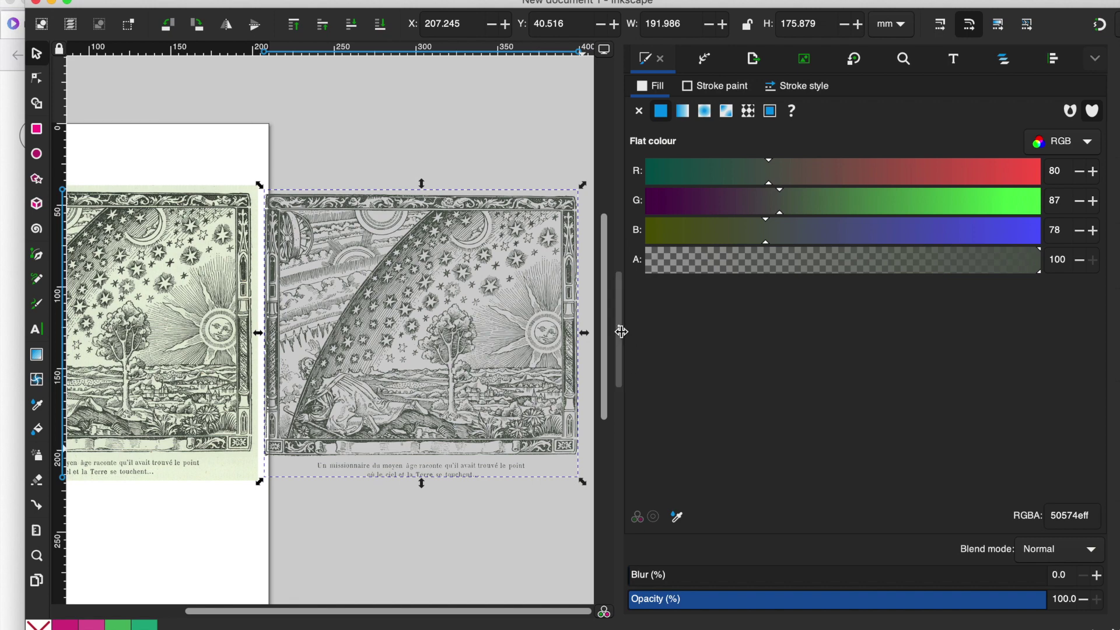
left_click_drag(621, 331, 642, 332)
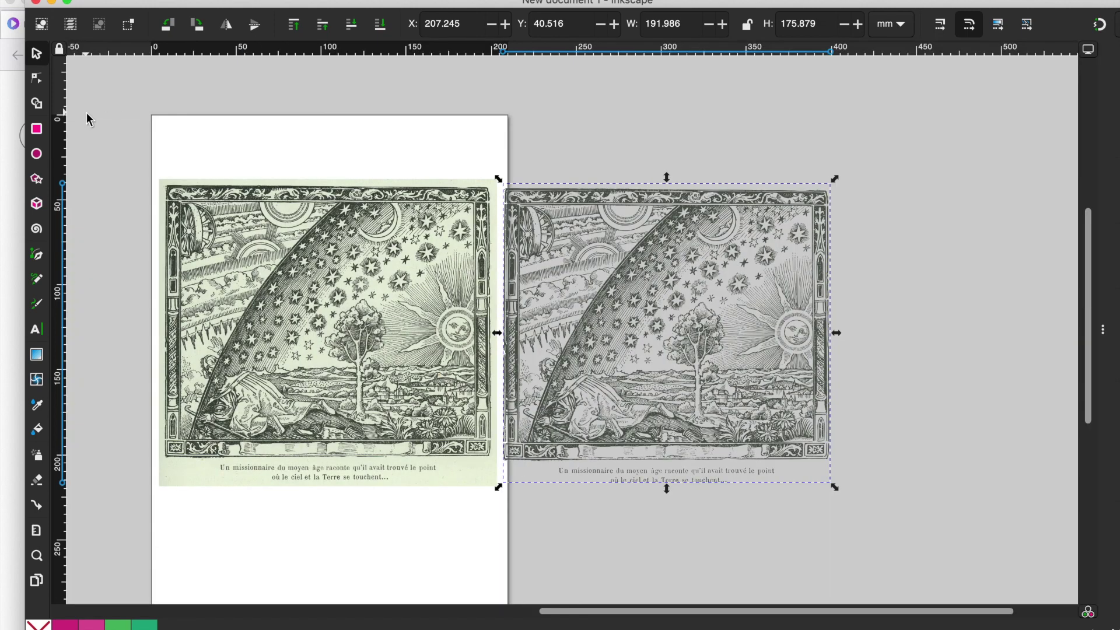
Draw a rectangle filled with the paper green e5ebd6 and move it onto the trace.
left_click(44, 135)
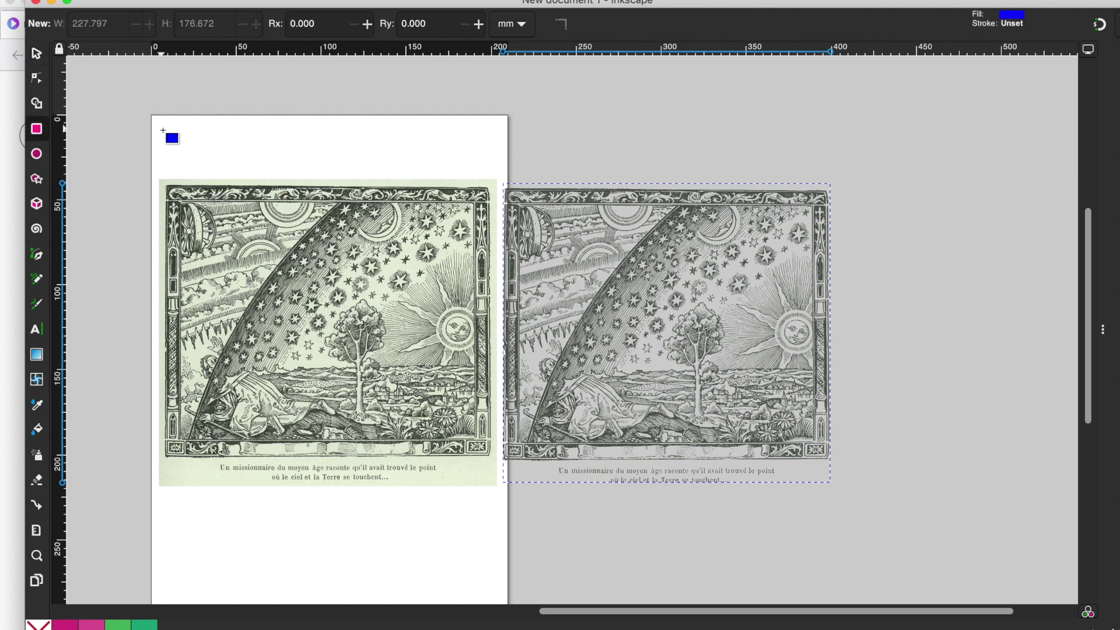
left_click_drag(163, 130, 355, 270)
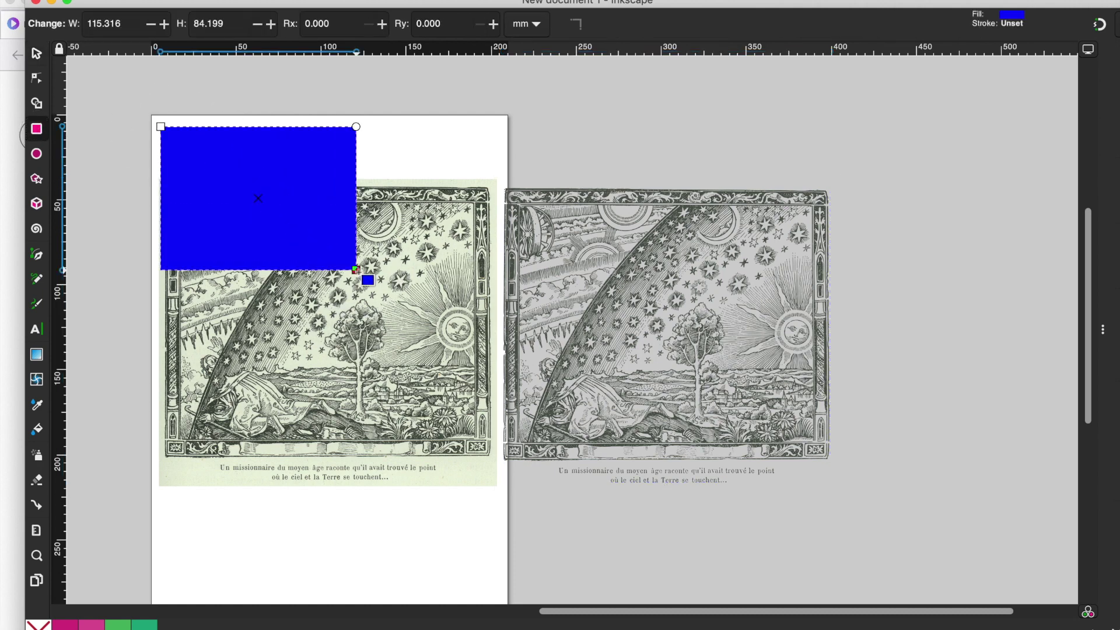
left_click(1102, 331)
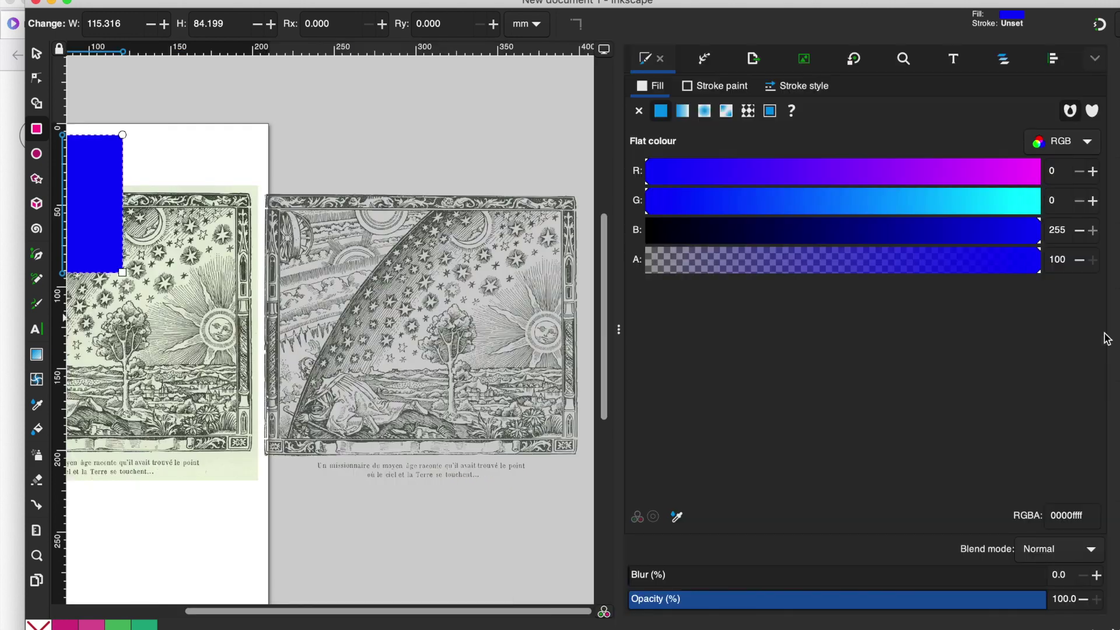
left_click(678, 517)
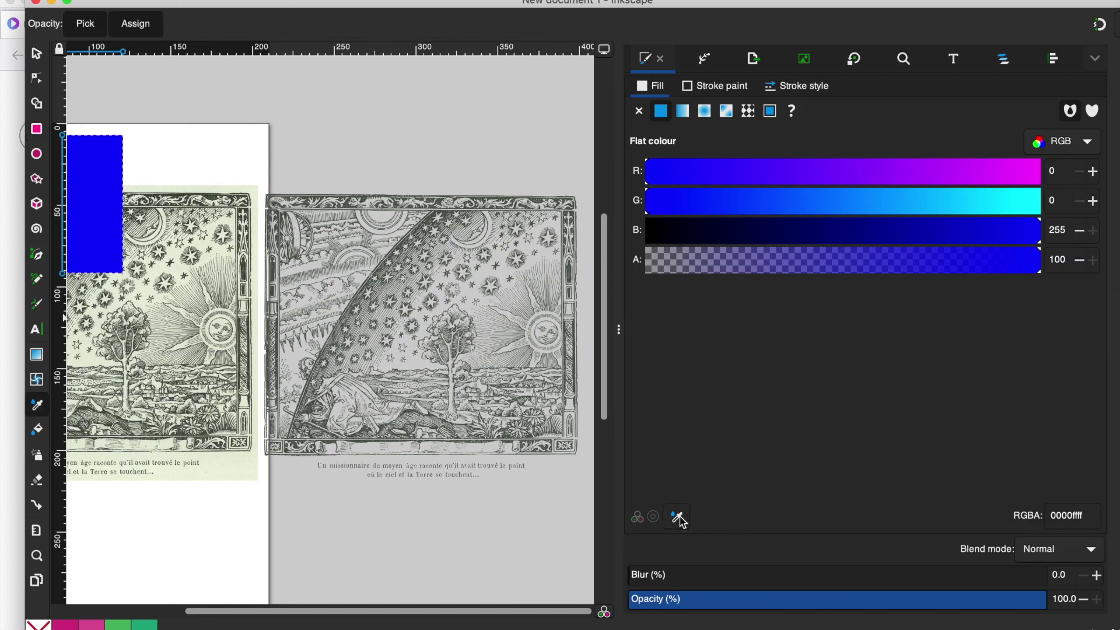
left_click(230, 472)
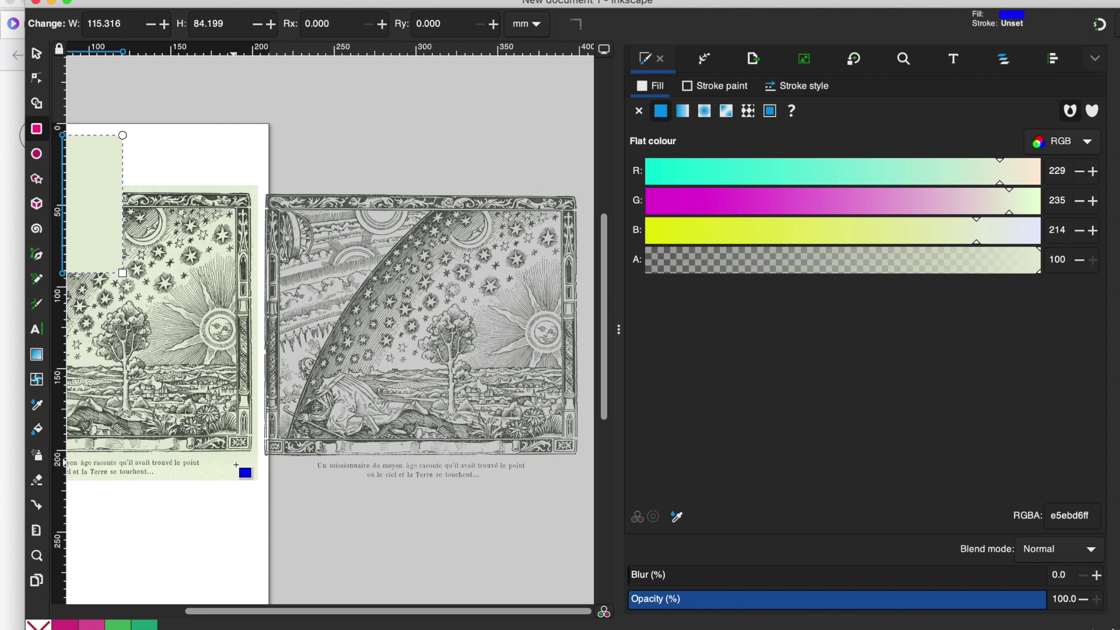
left_click(627, 331)
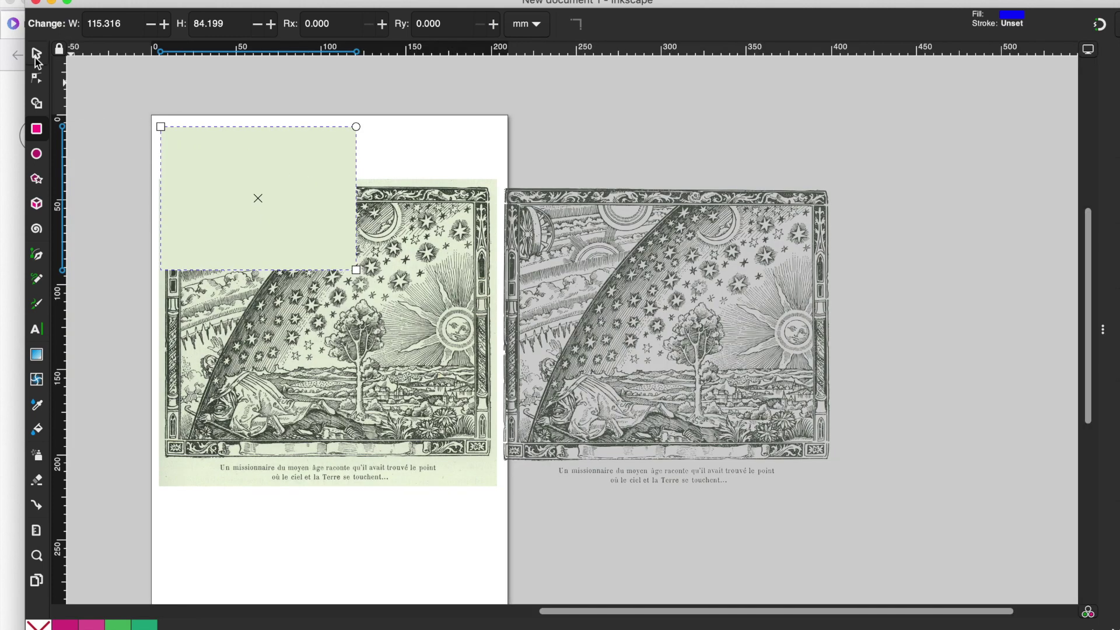
left_click(37, 54)
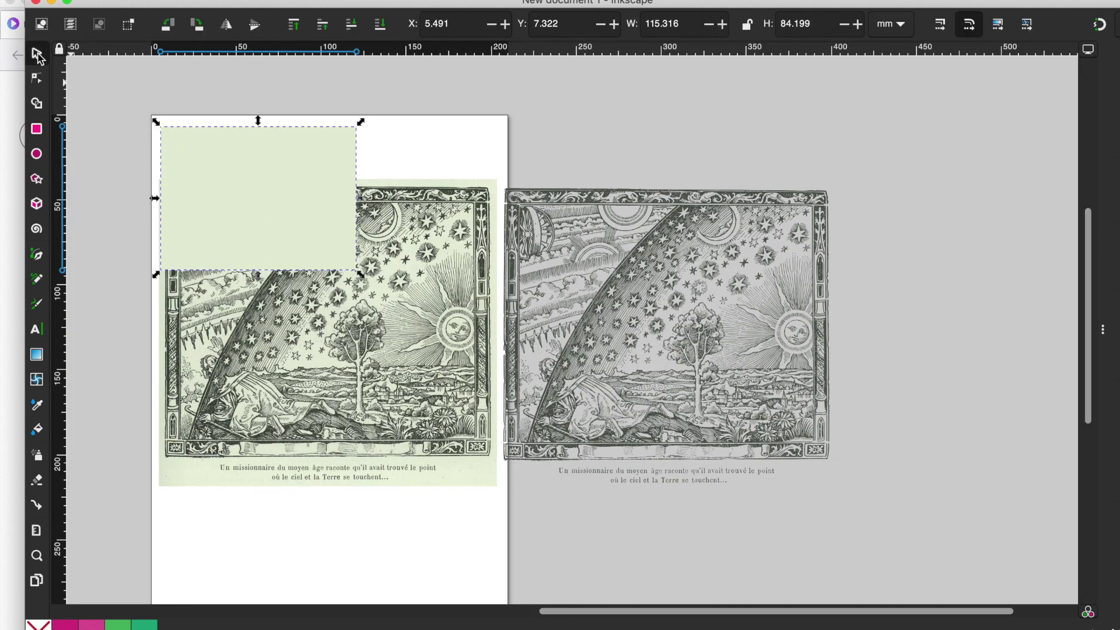
left_click_drag(220, 149, 559, 200)
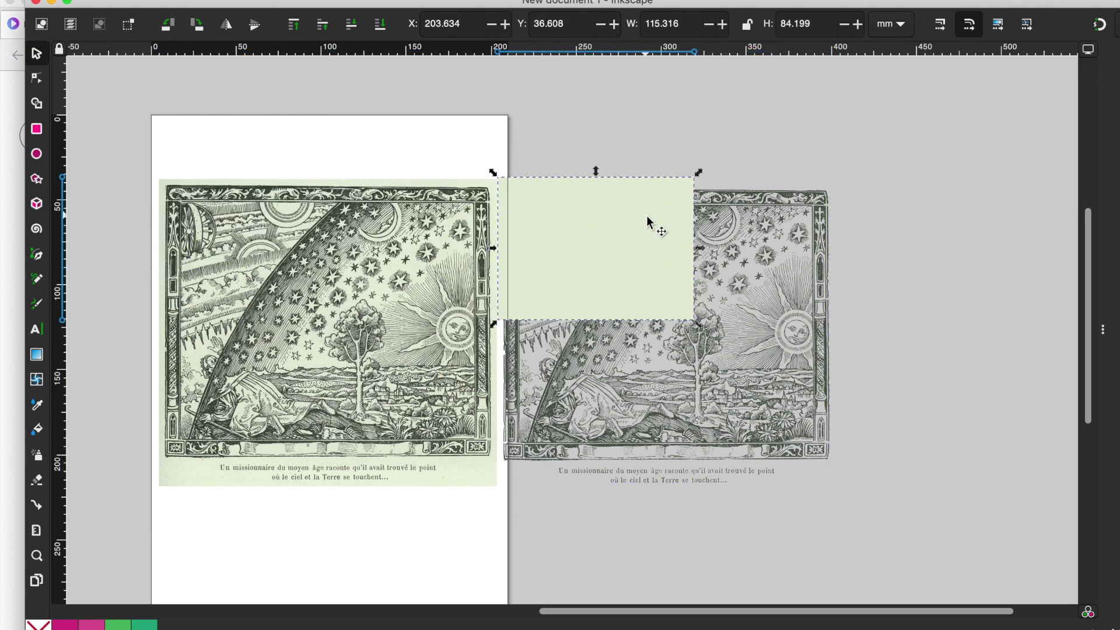
Fit the green rectangle to the trace's edges and lower it behind the trace.
mouse_move(698, 324)
left_mouse_down()
mouse_move(845, 478)
mouse_move(850, 500)
left_mouse_up()
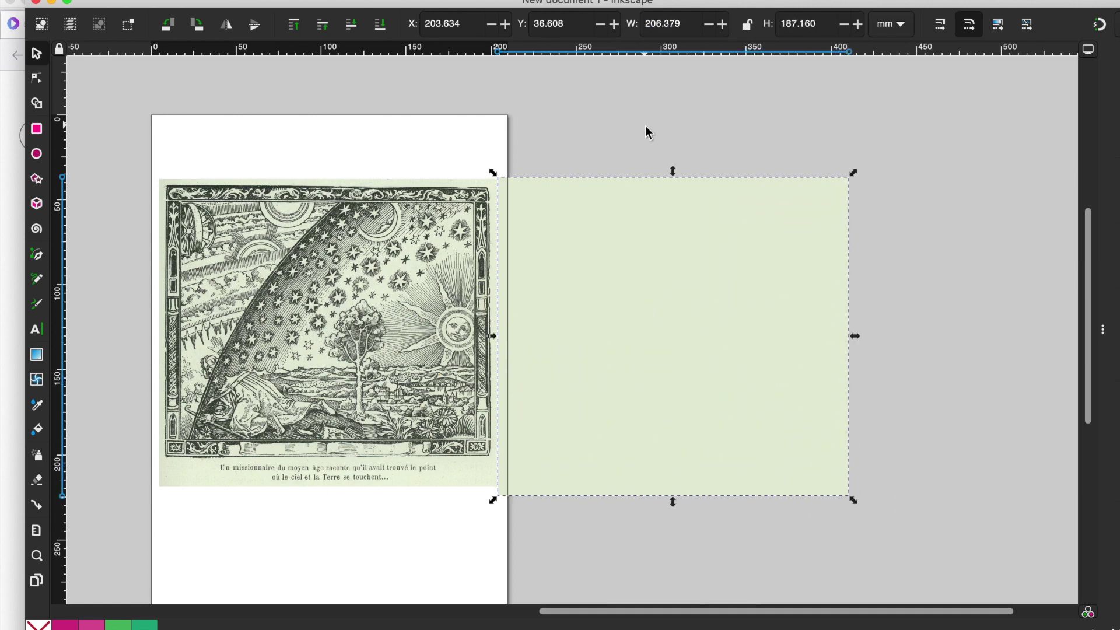
left_click(380, 26)
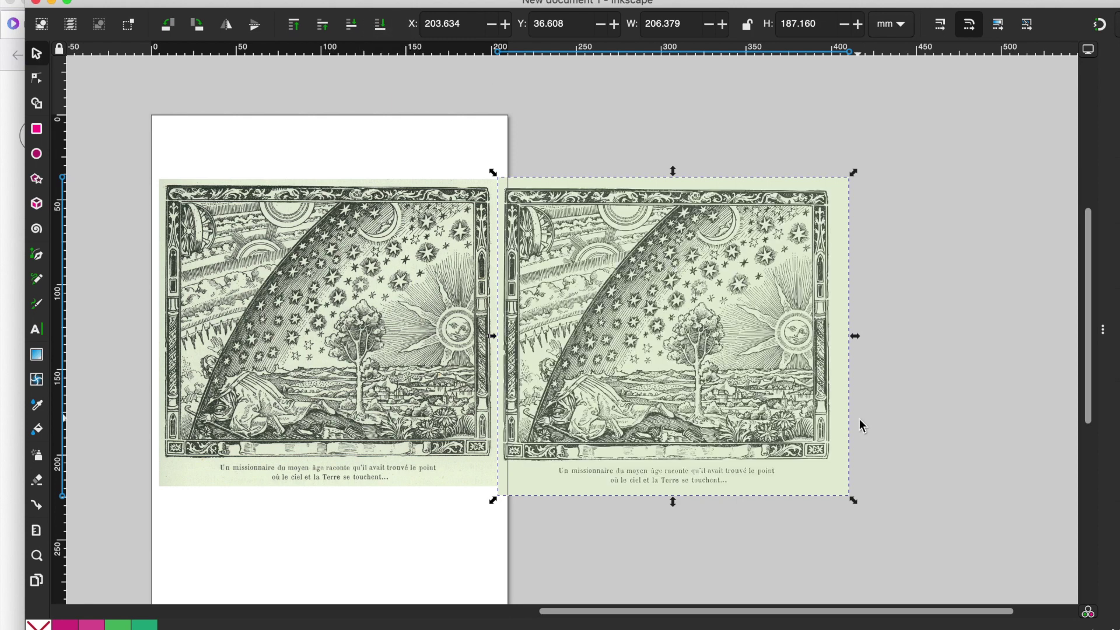
left_click_drag(856, 336, 848, 337)
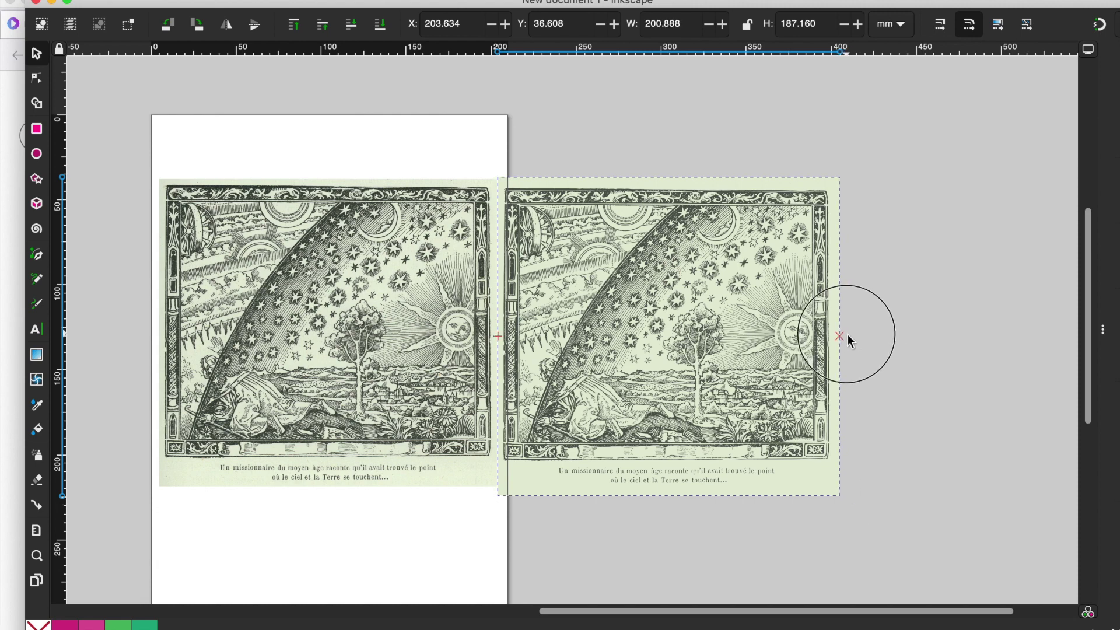
left_click_drag(848, 336, 845, 336)
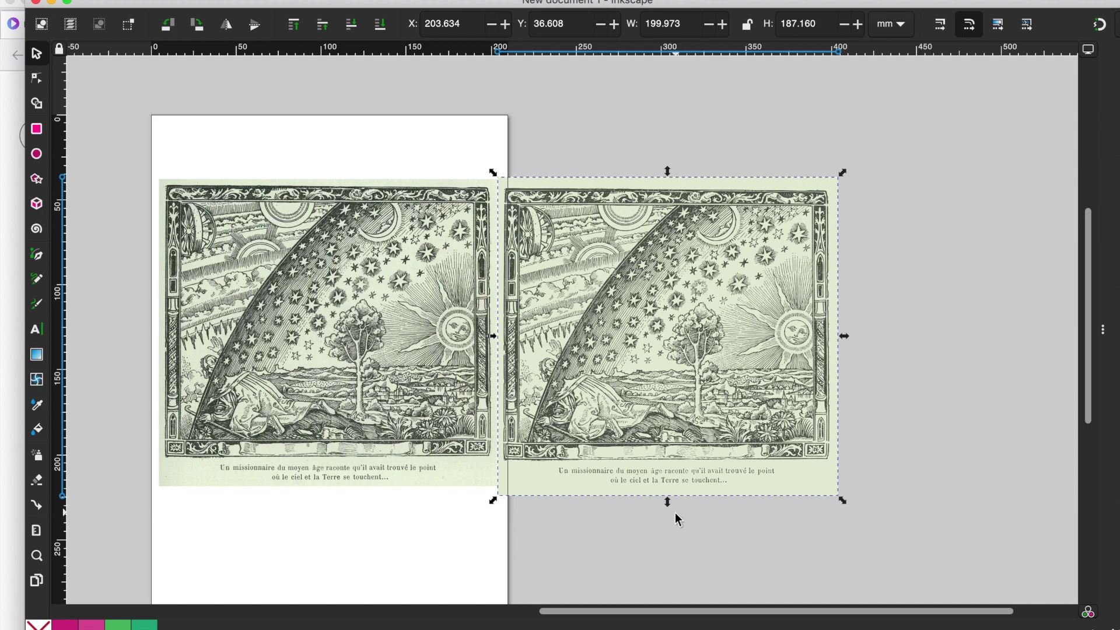
left_click_drag(668, 502, 668, 495)
Move the original bitmap engraving off the page to the left.
scroll(461, 425, "left", 2)
scroll(454, 421, "left", 3)
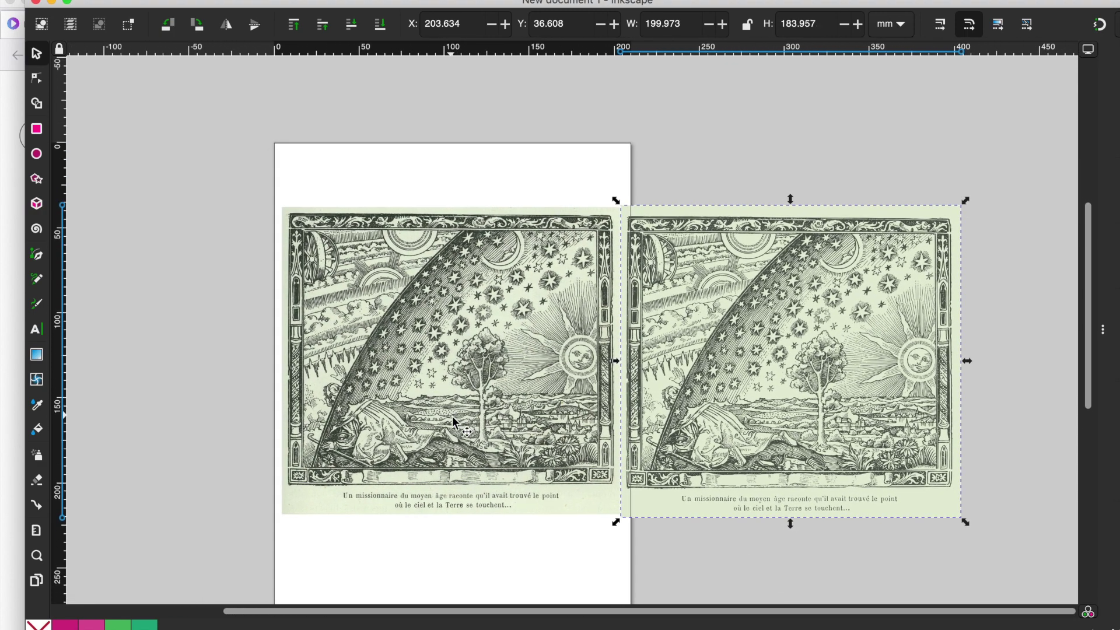
left_click_drag(383, 361, 68, 336)
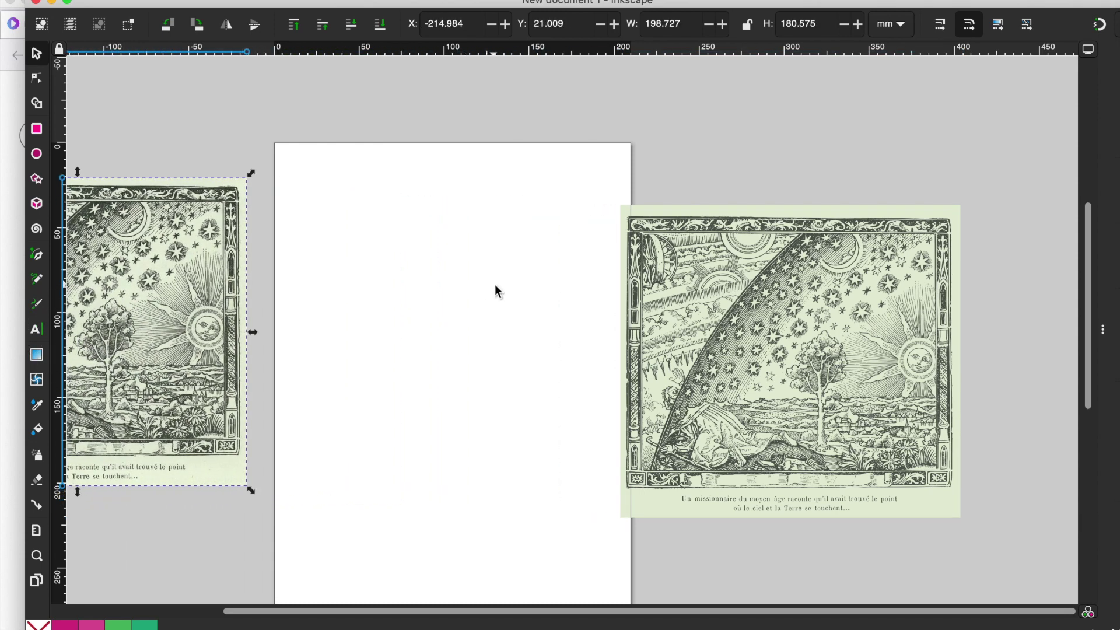
Select the trace with its green backing and drag both onto the page.
left_click_drag(569, 170, 989, 535)
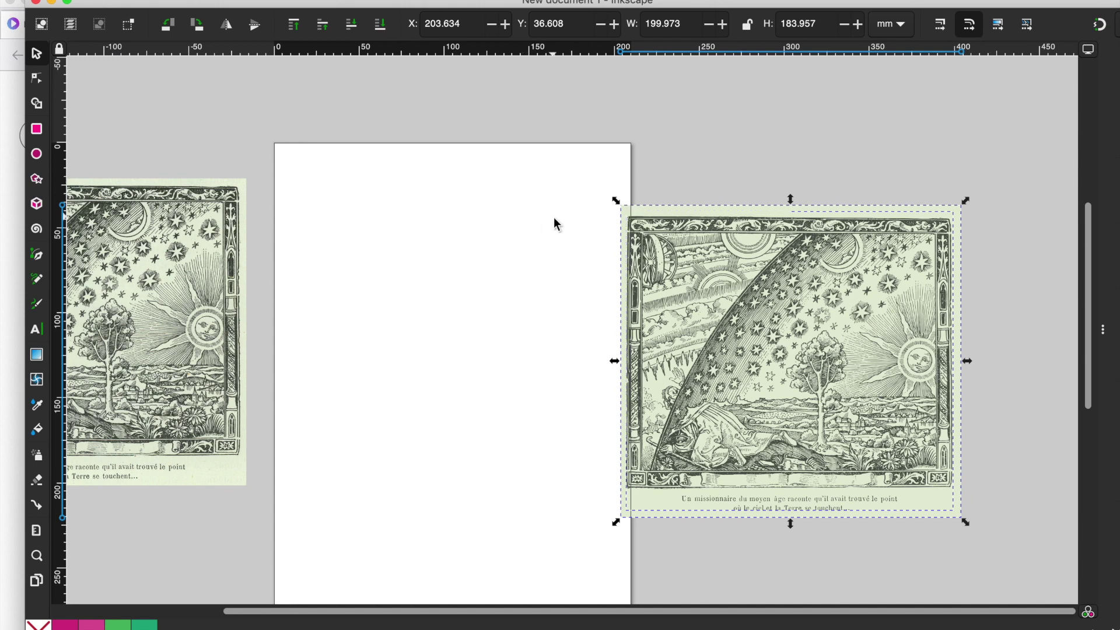
mouse_move(706, 375)
left_mouse_down()
mouse_move(420, 350)
mouse_move(467, 350)
left_mouse_up()
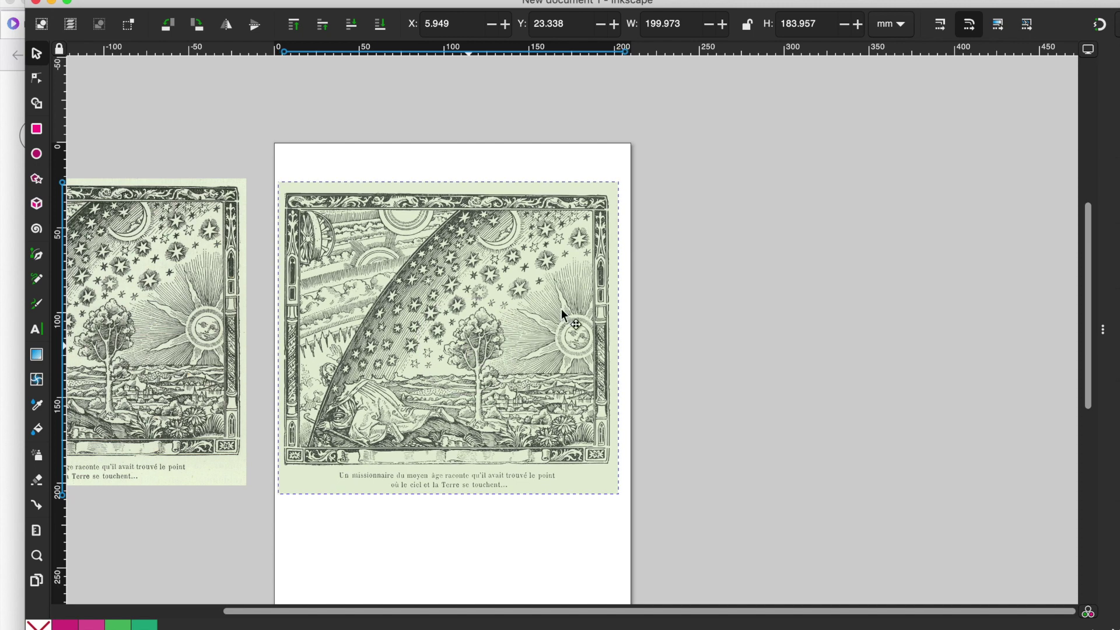
key("ctrl+shift+f")
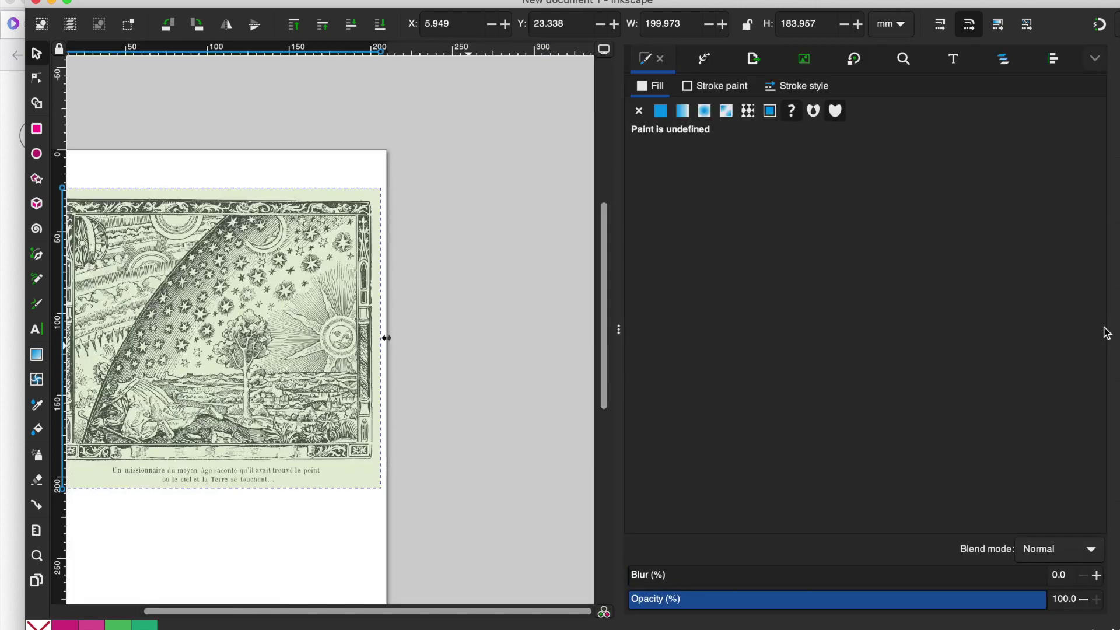
Export only the selection as g1.png at 3936 × 3621 px, 500 DPI.
left_click(752, 59)
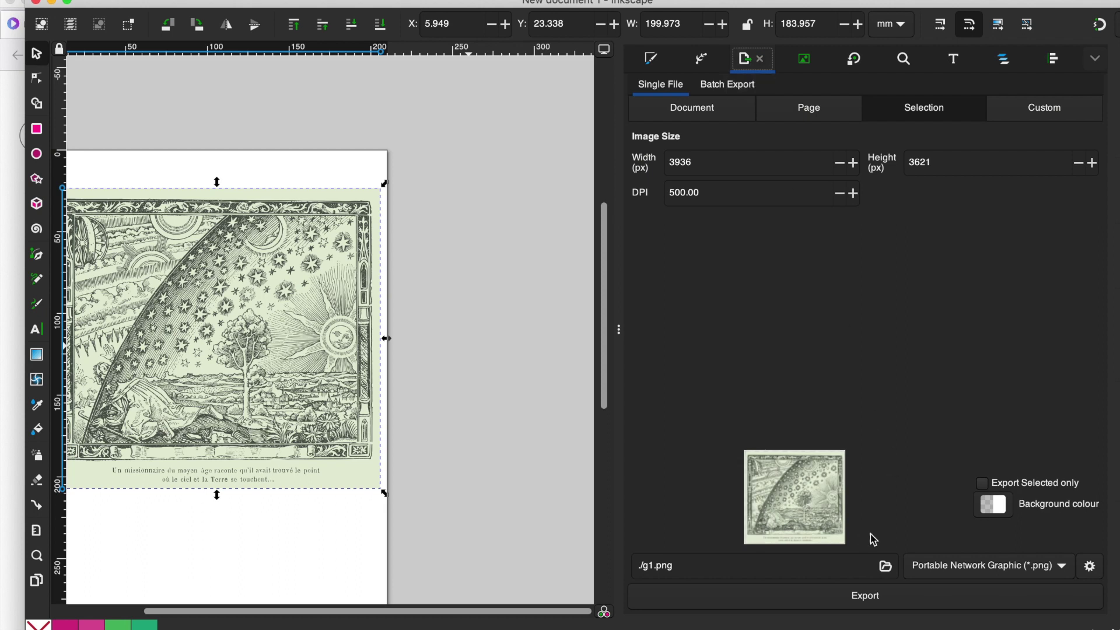
left_click(984, 484)
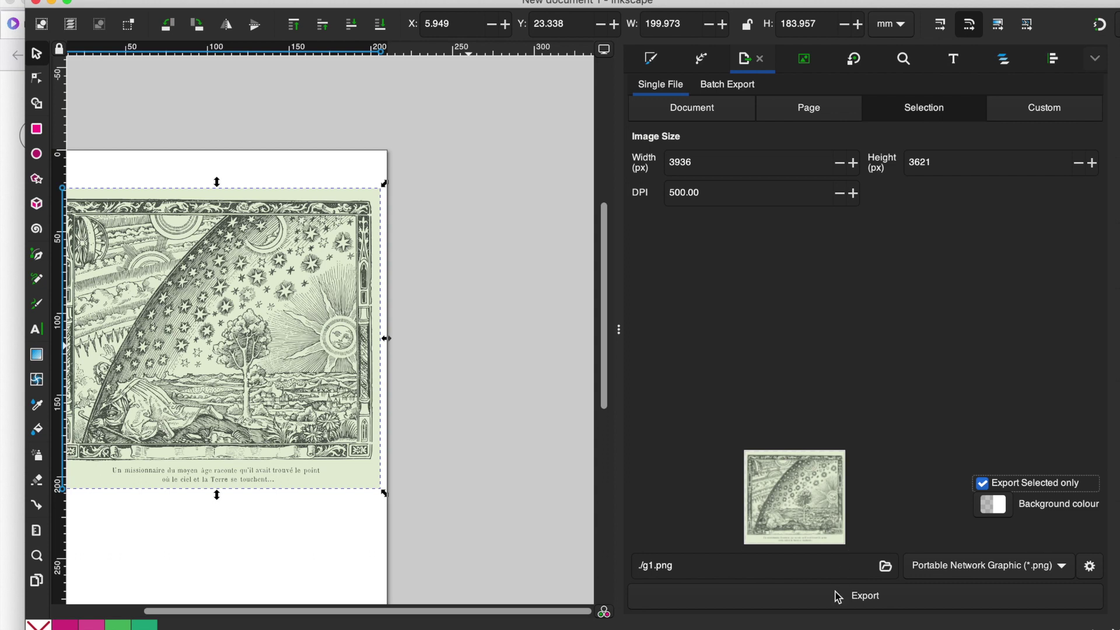
left_click(867, 600)
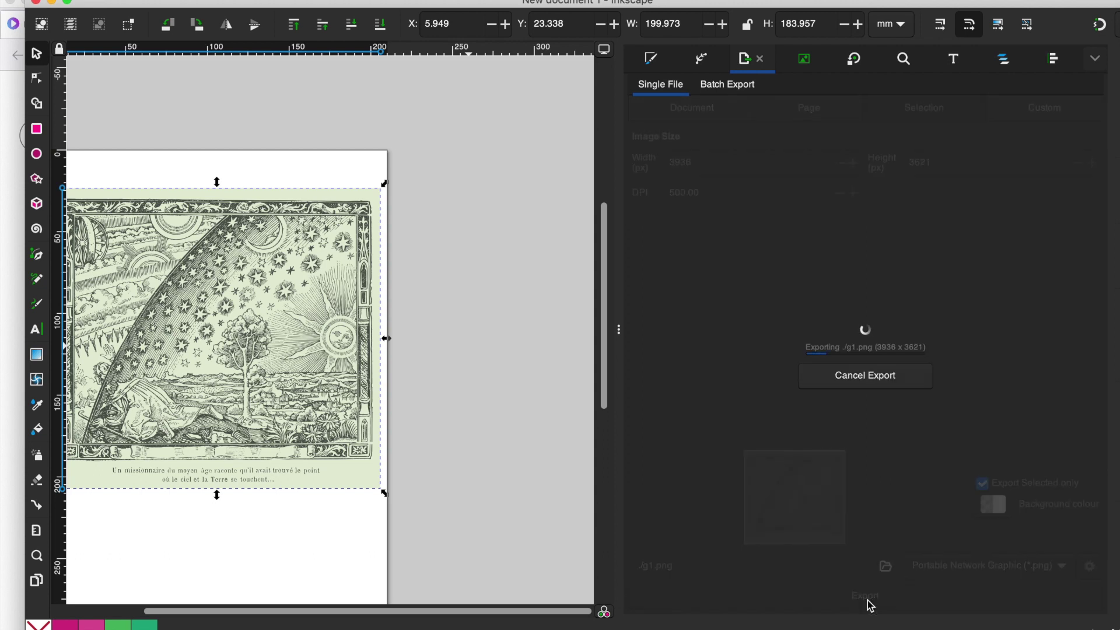